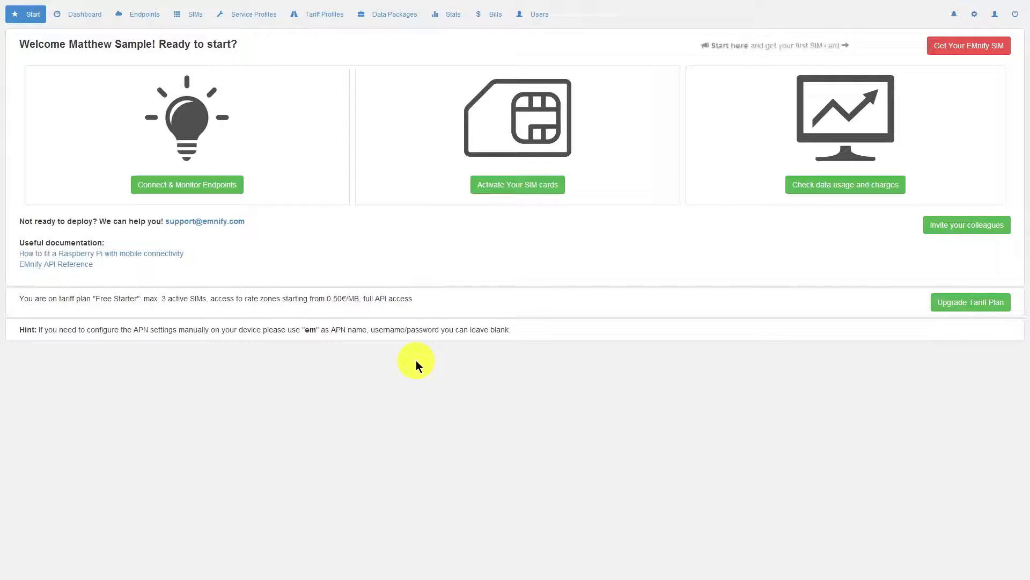
Step: Start SIM activation and enter the four-part batch identification code
{"action": "mouse_move", "coordinate": [502, 143]}
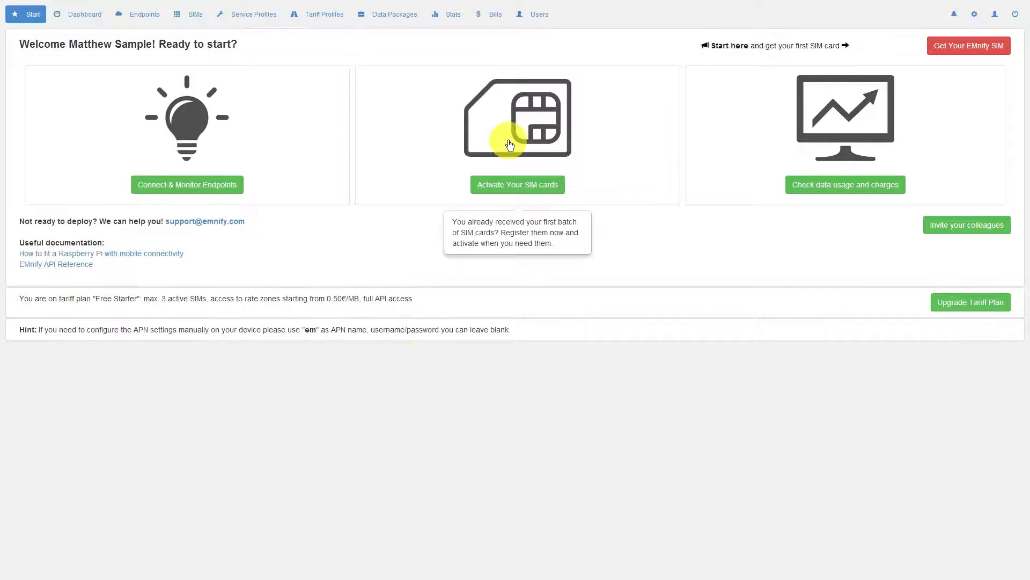
{"action": "left_click", "coordinate": [509, 145]}
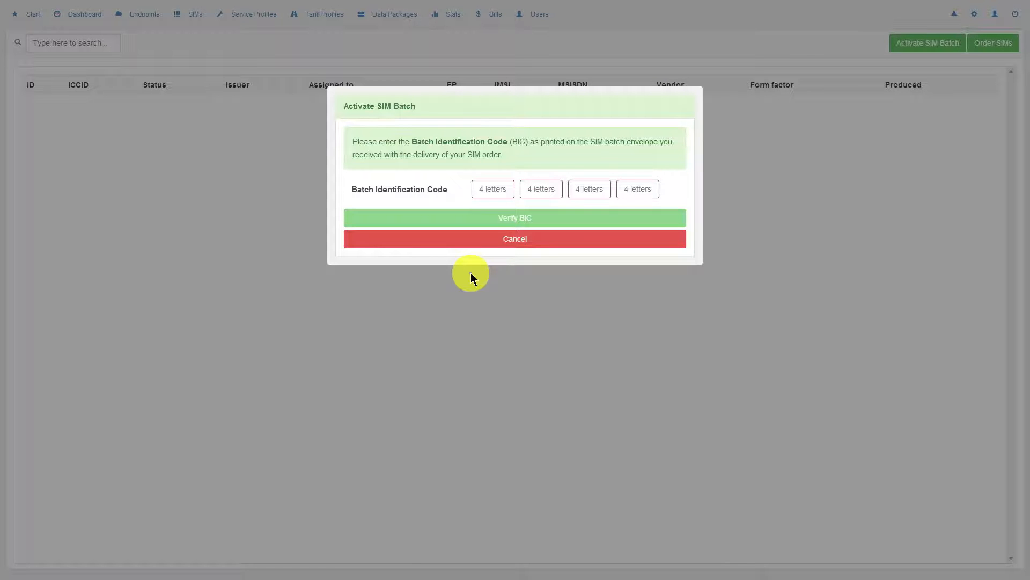
{"action": "left_click", "coordinate": [480, 188]}
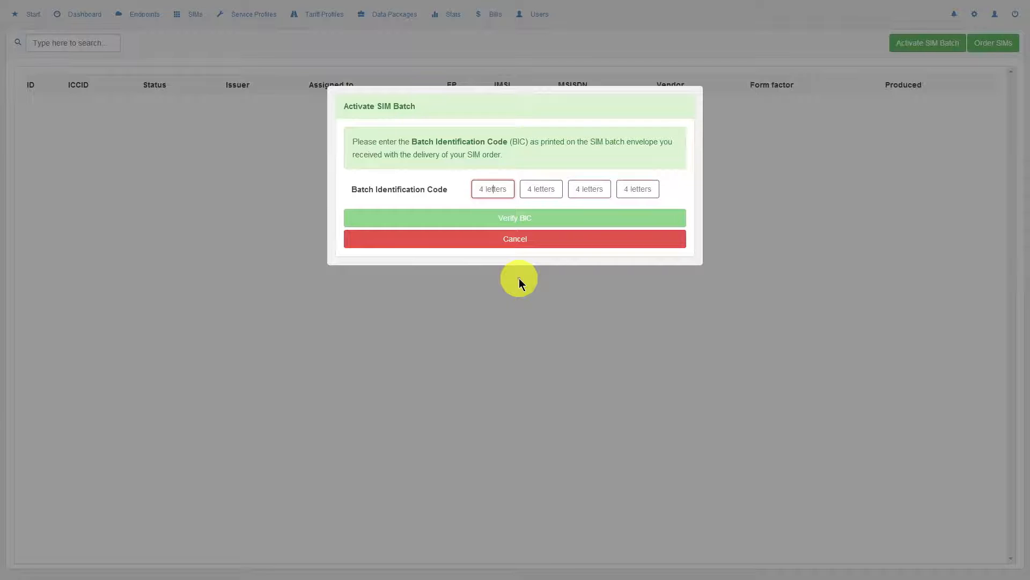
{"action": "key", "text": "Tab"}
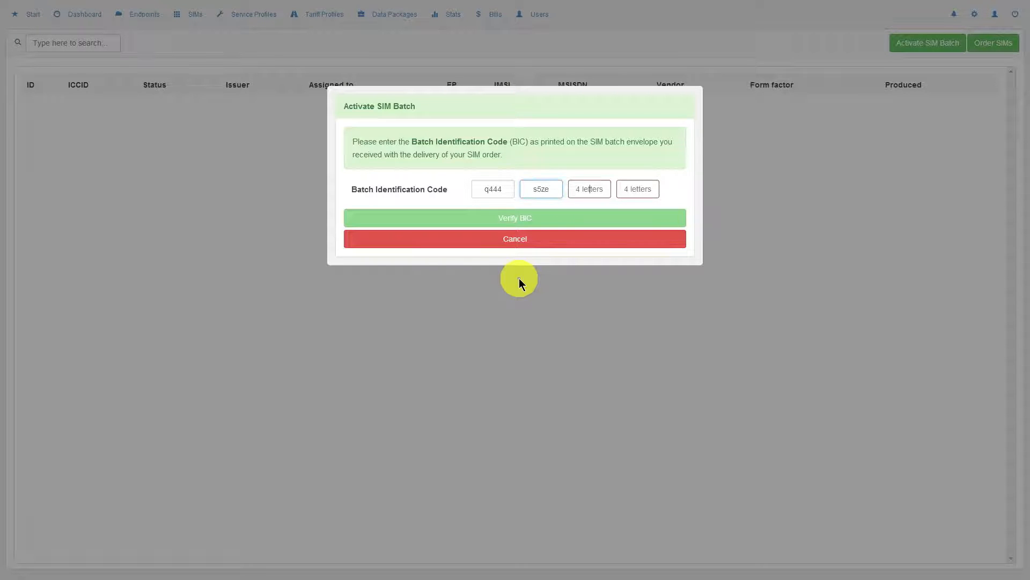
{"action": "key", "text": "Tab"}
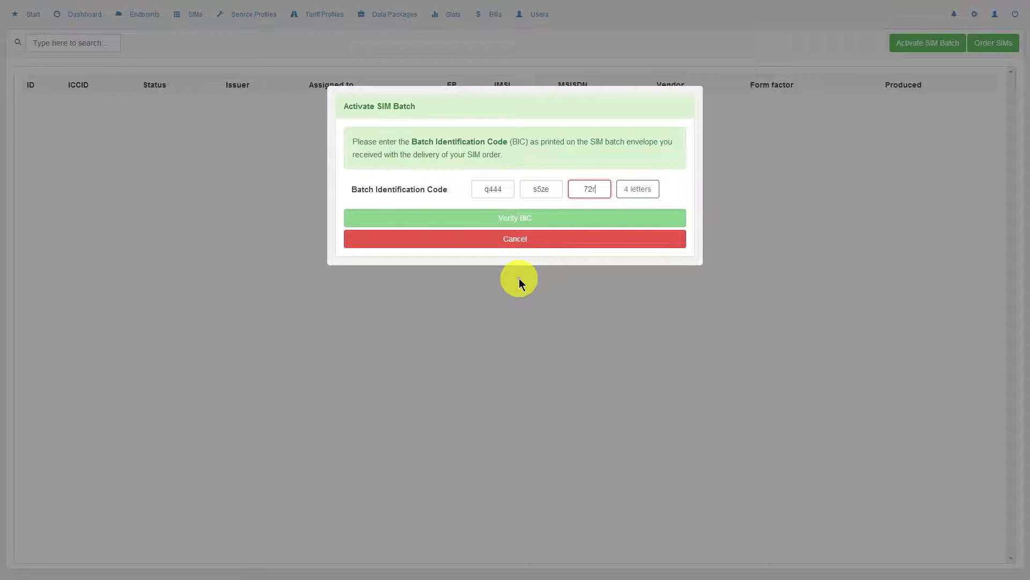
{"action": "key", "text": "Tab"}
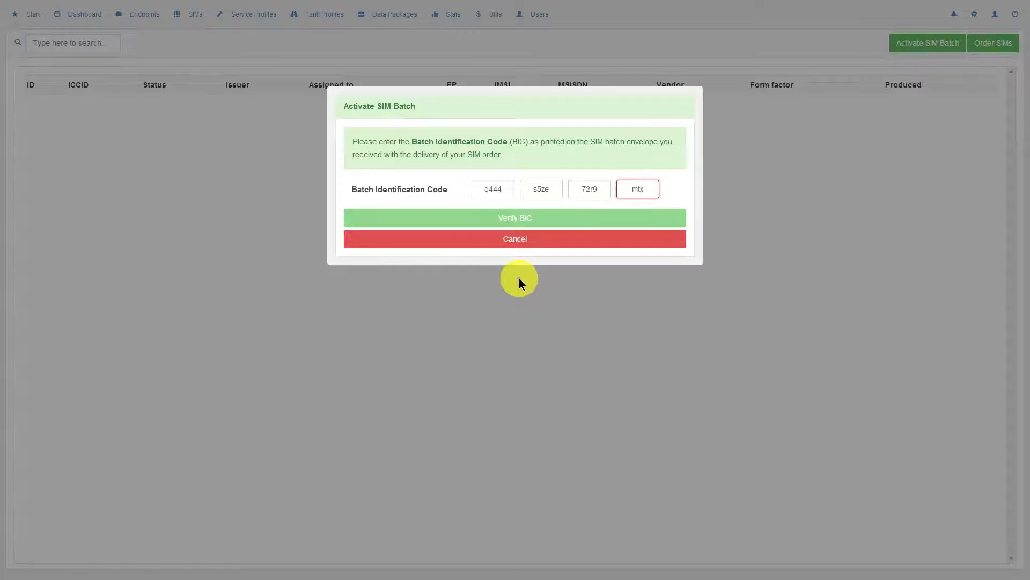
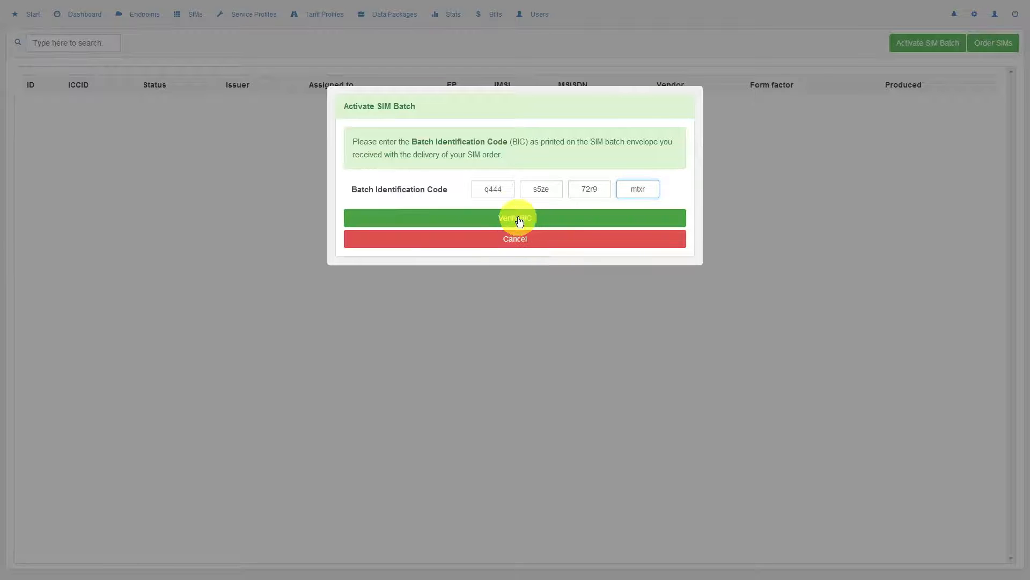
Step: Verify the batch code and confirm adding the five SIMs
{"action": "left_click", "coordinate": [518, 220]}
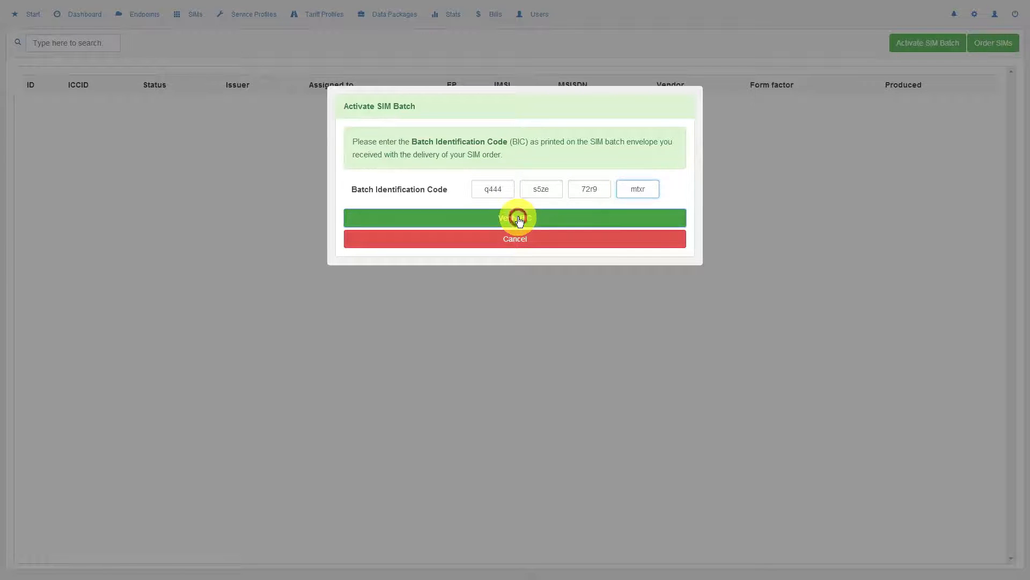
{"action": "left_click", "coordinate": [522, 206]}
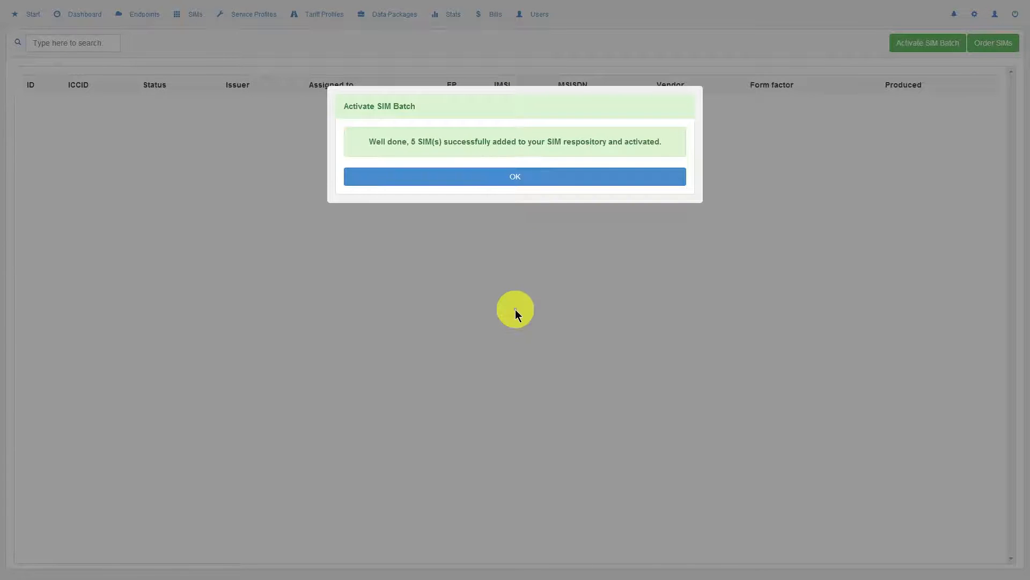
{"action": "left_click", "coordinate": [522, 176]}
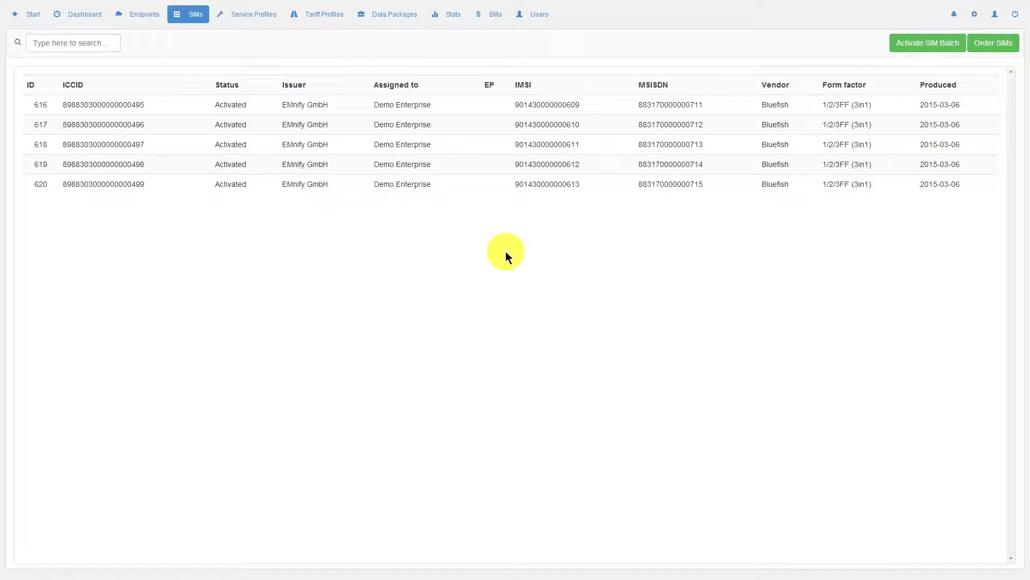
Step: Create service profile 'Tracker Server Policy' with description 'text', then open its details
{"action": "left_click", "coordinate": [248, 20]}
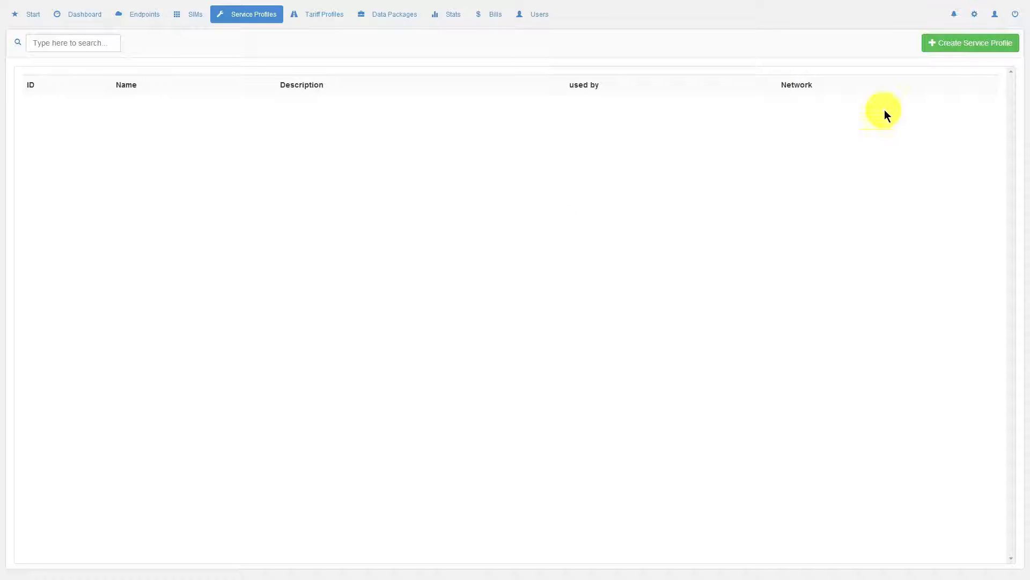
{"action": "left_click", "coordinate": [946, 47]}
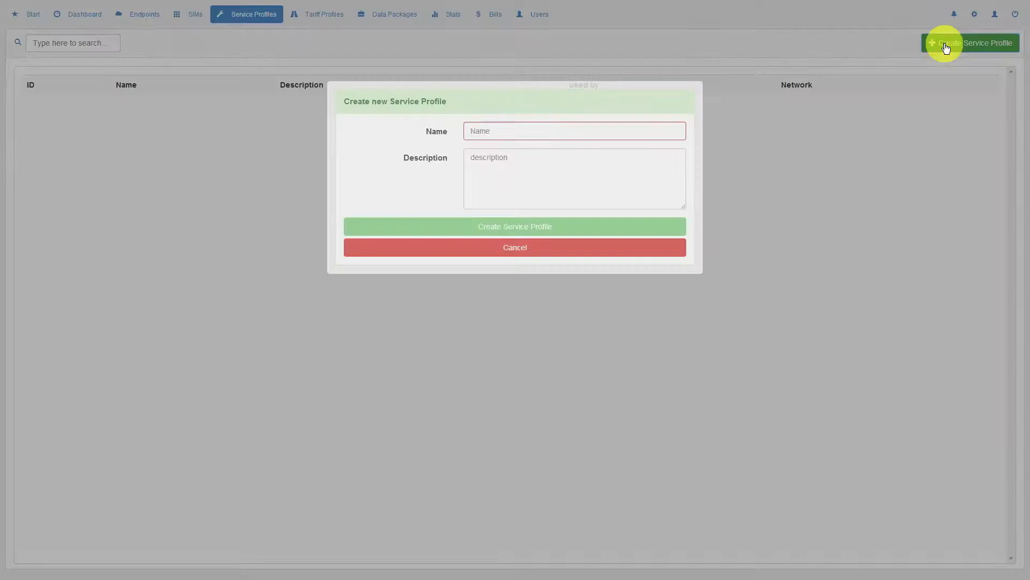
{"action": "left_click", "coordinate": [499, 135]}
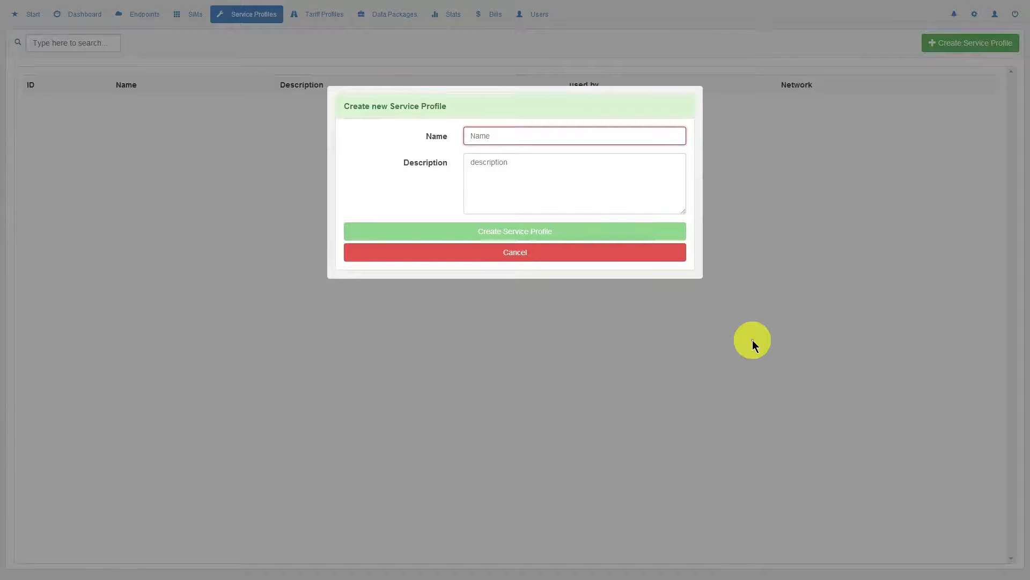
{"action": "type", "text": "Trac"}
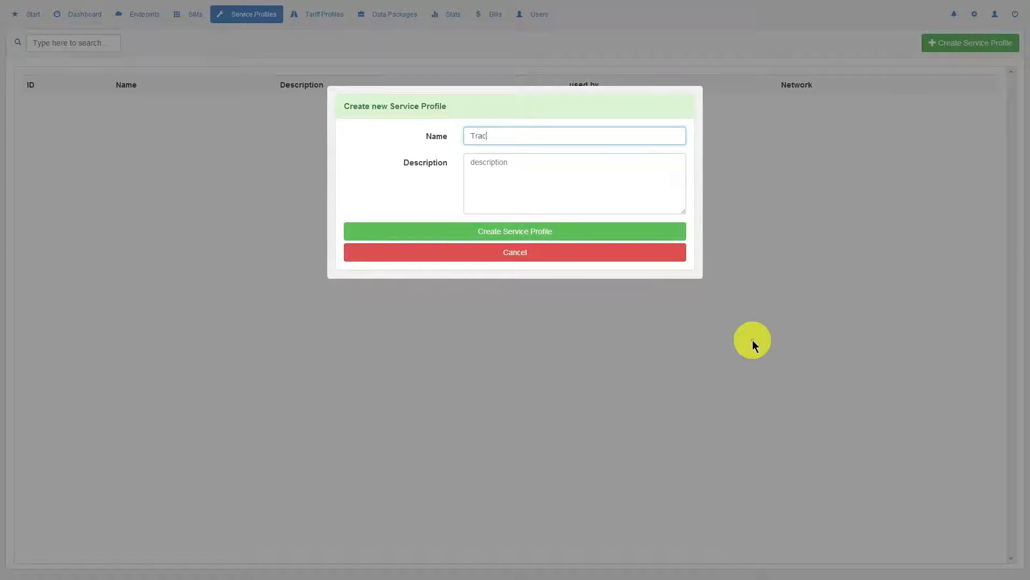
{"action": "type", "text": "ker Ser"}
{"action": "type", "text": "ver P"}
{"action": "type", "text": "oliv"}
{"action": "type", "text": "cy"}
{"action": "left_click", "coordinate": [523, 189]}
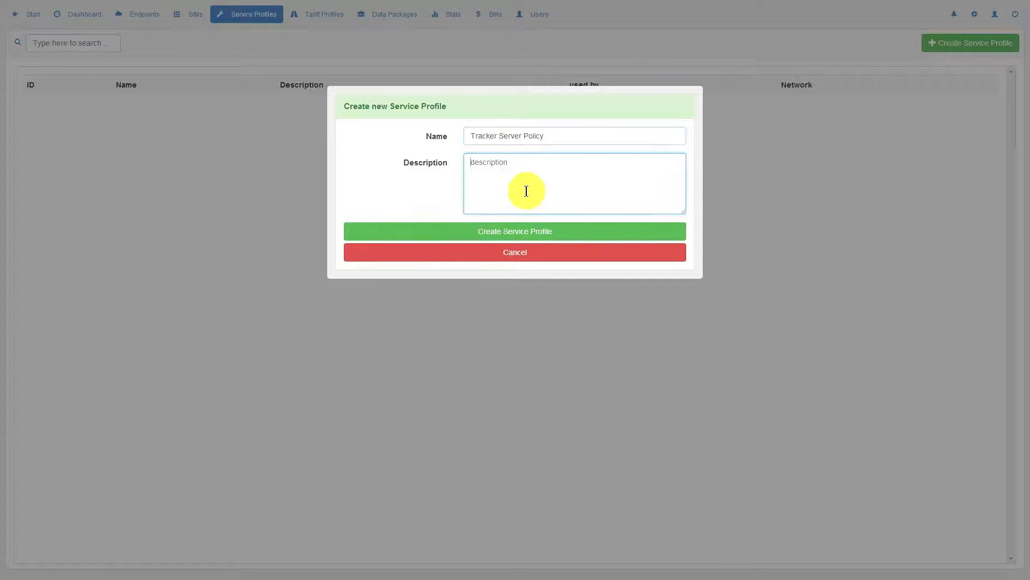
{"action": "type", "text": "text"}
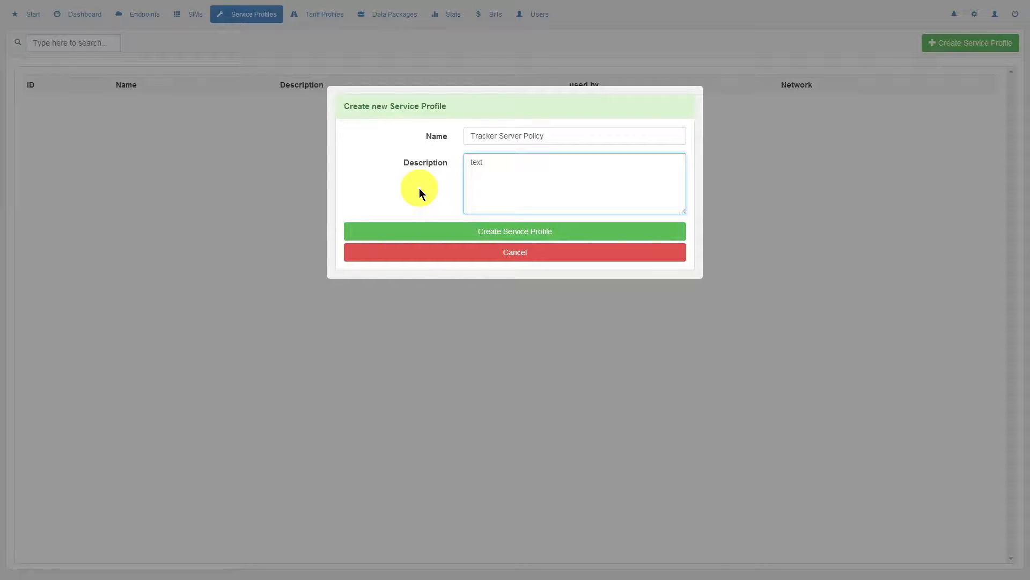
{"action": "left_click", "coordinate": [507, 234]}
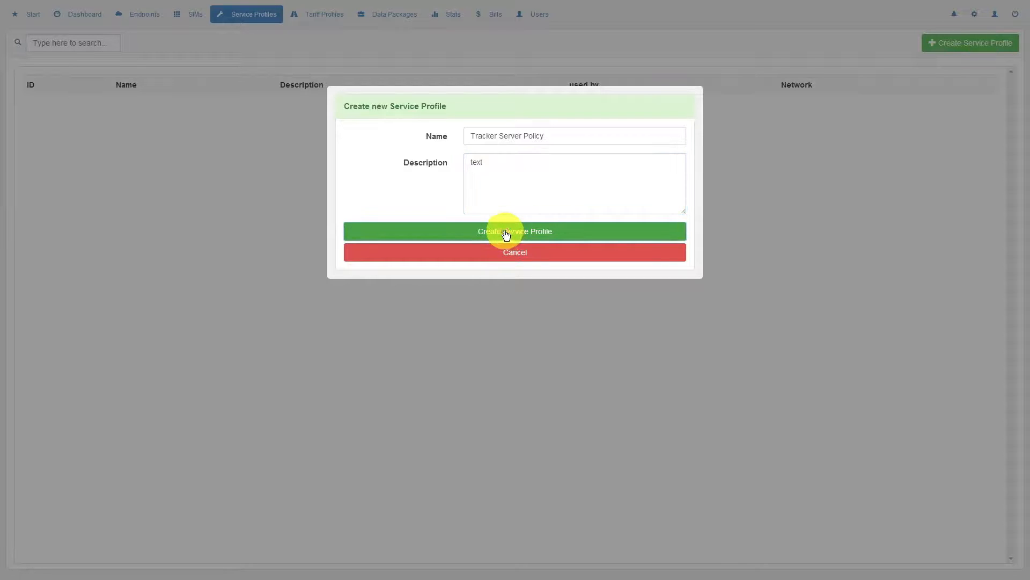
{"action": "left_click", "coordinate": [513, 143]}
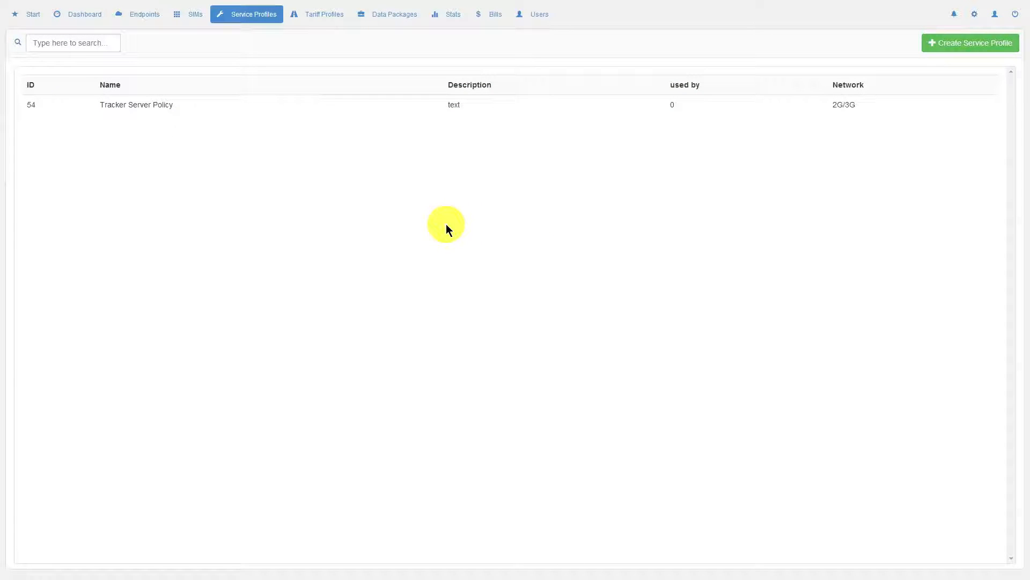
{"action": "left_click", "coordinate": [155, 104]}
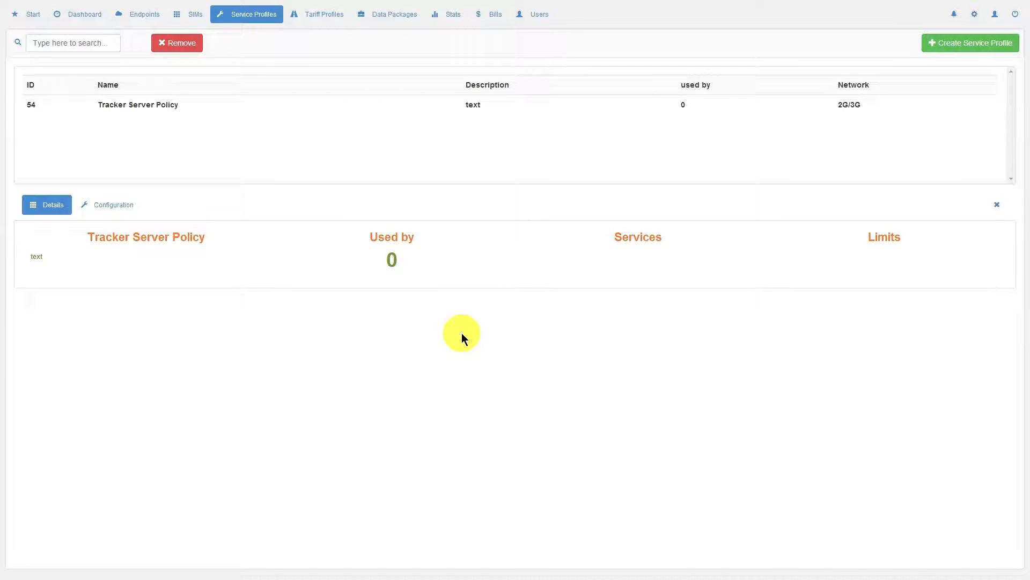
Step: Disable 3G in Tracker Server Policy's configuration, leaving the network 2G only
{"action": "left_click", "coordinate": [119, 206]}
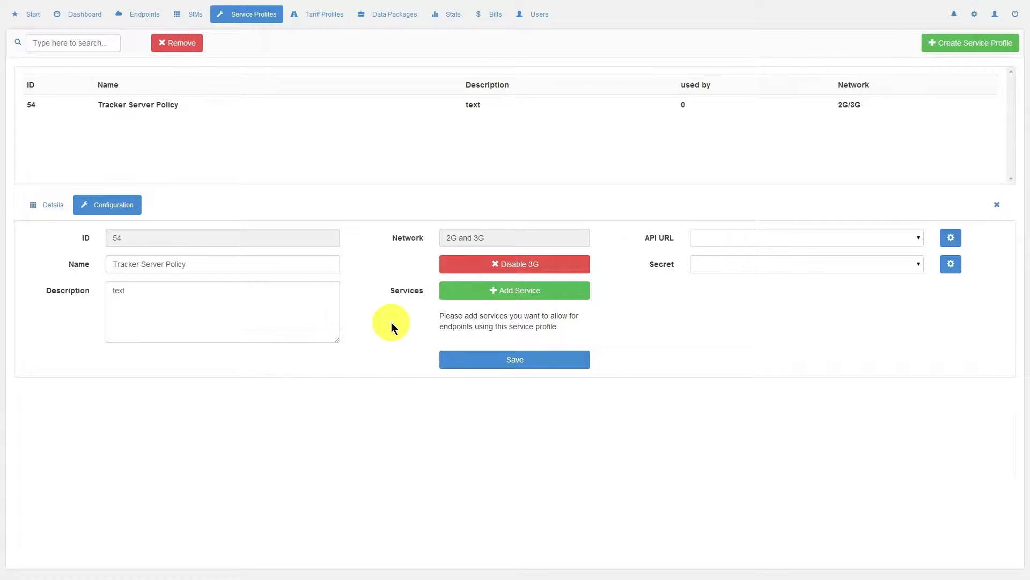
{"action": "left_click", "coordinate": [507, 264]}
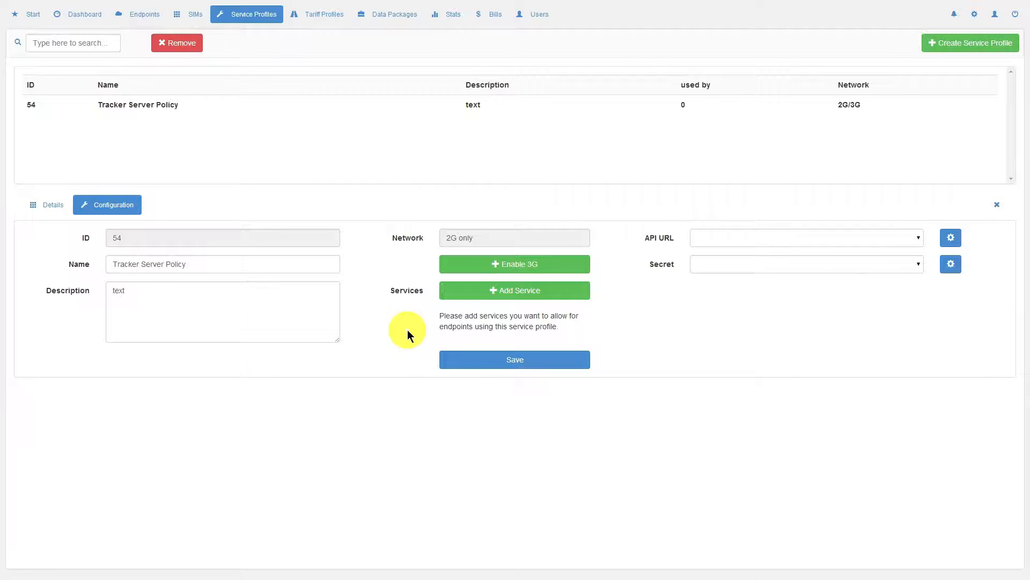
Step: Add the Short Message MT and Short Message MO services to the profile
{"action": "left_click", "coordinate": [516, 295]}
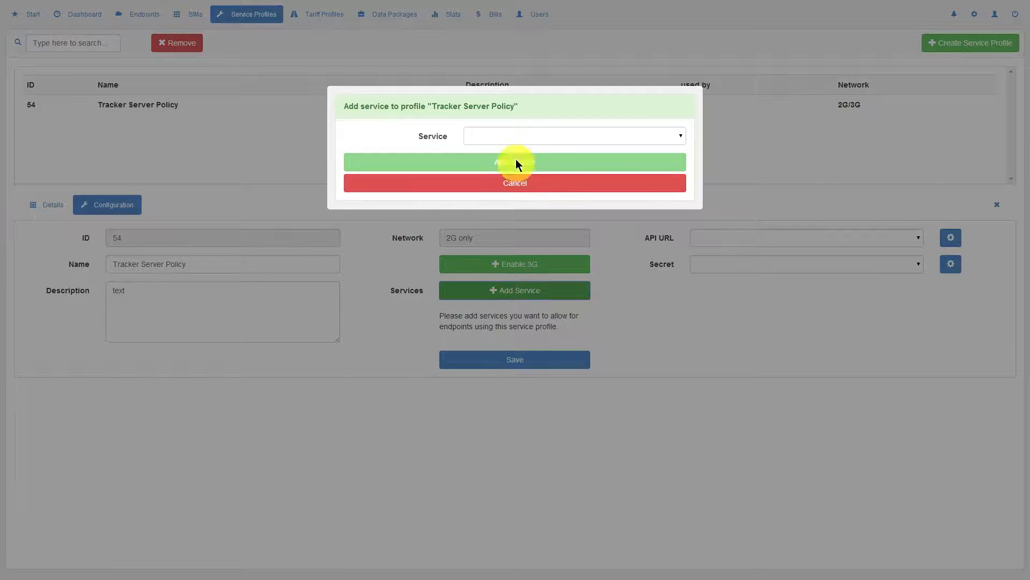
{"action": "left_click", "coordinate": [520, 135]}
{"action": "left_click", "coordinate": [520, 159]}
{"action": "left_click", "coordinate": [519, 163]}
{"action": "left_click", "coordinate": [517, 145]}
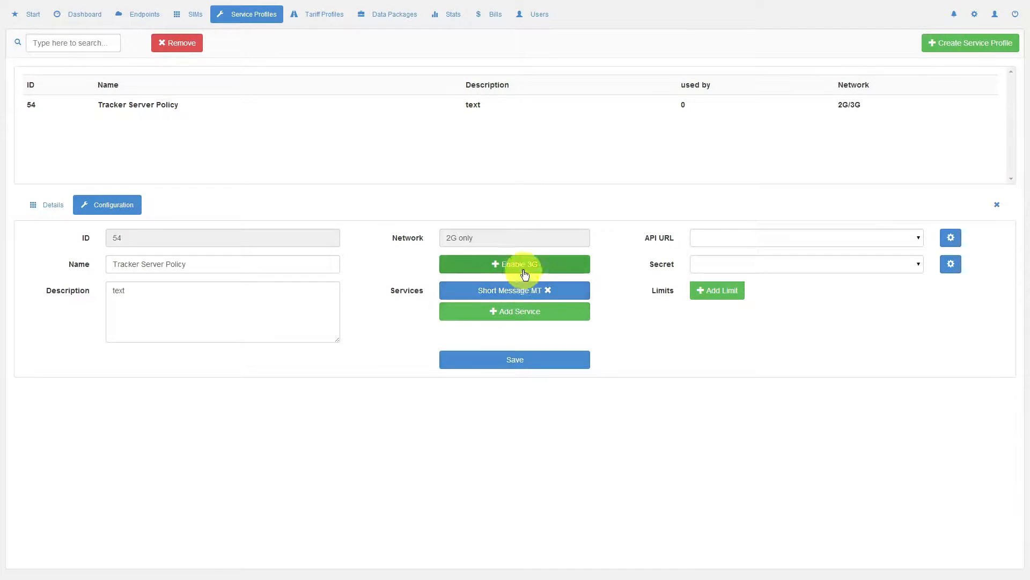
{"action": "left_click", "coordinate": [524, 311]}
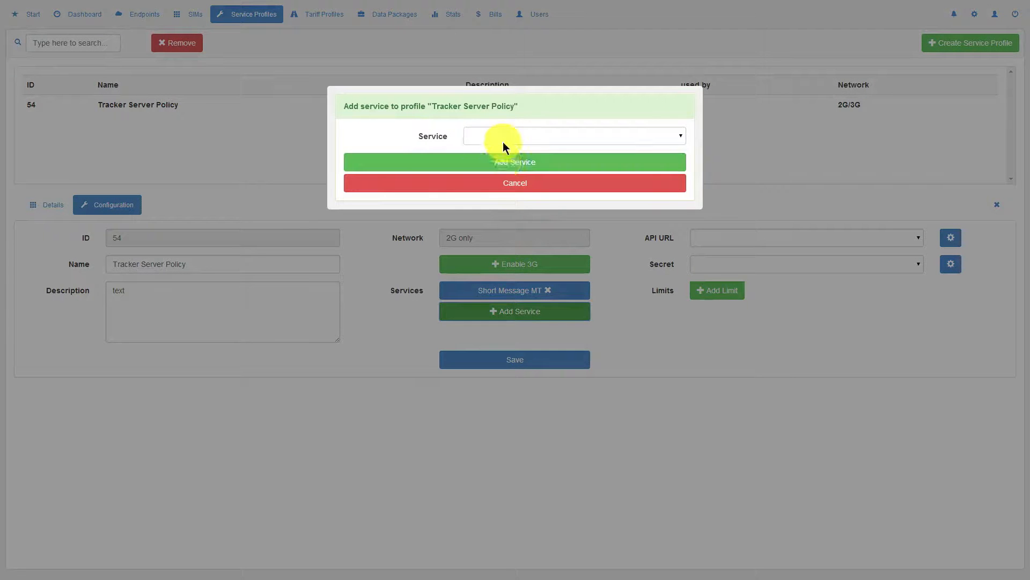
{"action": "left_click", "coordinate": [504, 139]}
{"action": "left_click", "coordinate": [503, 157]}
{"action": "left_click", "coordinate": [504, 165]}
{"action": "left_click", "coordinate": [510, 143]}
Step: Add All Data Services to the Tracker Server Policy profile
{"action": "left_click", "coordinate": [531, 334]}
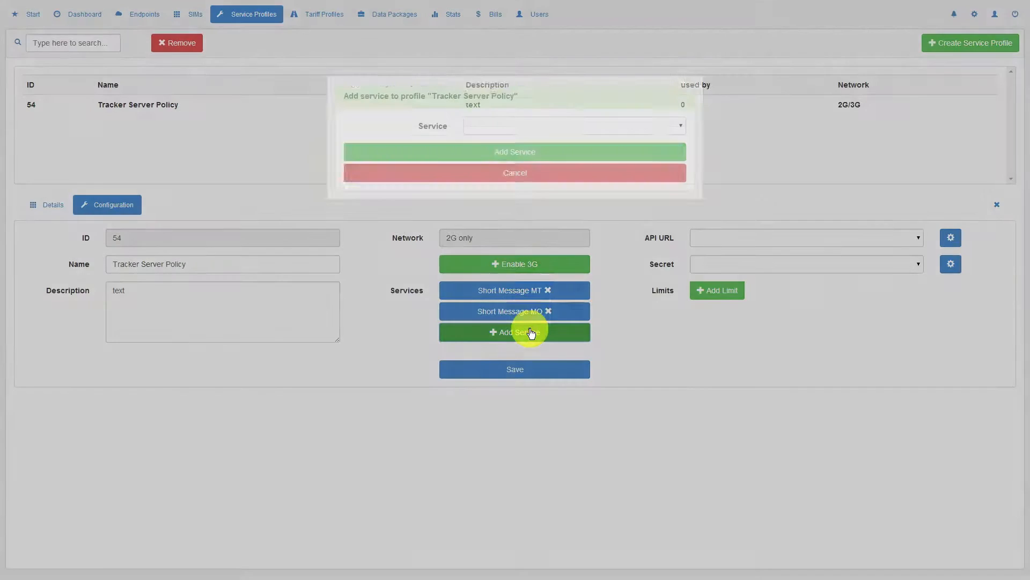
{"action": "left_click", "coordinate": [510, 138]}
{"action": "left_click", "coordinate": [515, 160]}
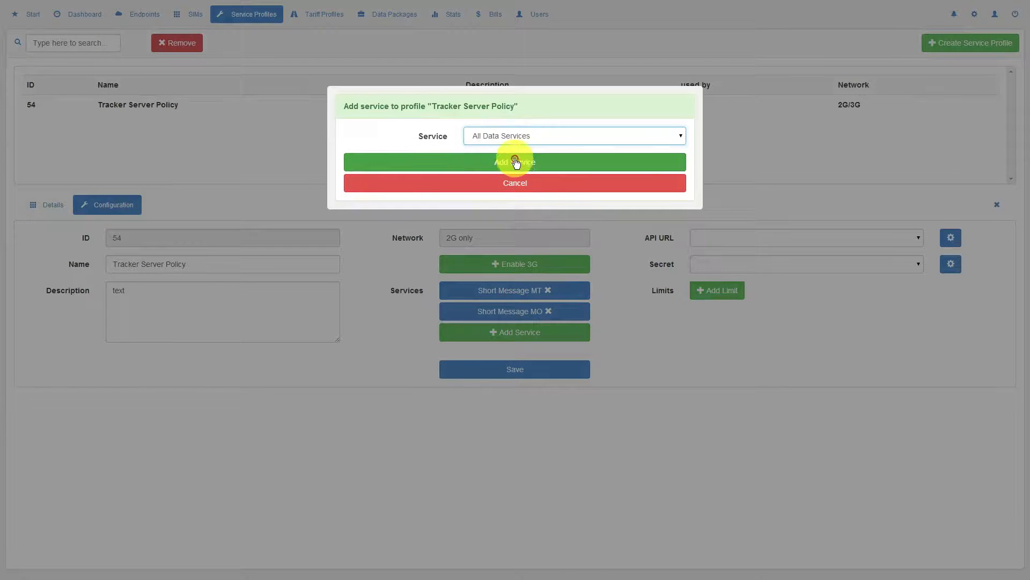
{"action": "left_click", "coordinate": [515, 161]}
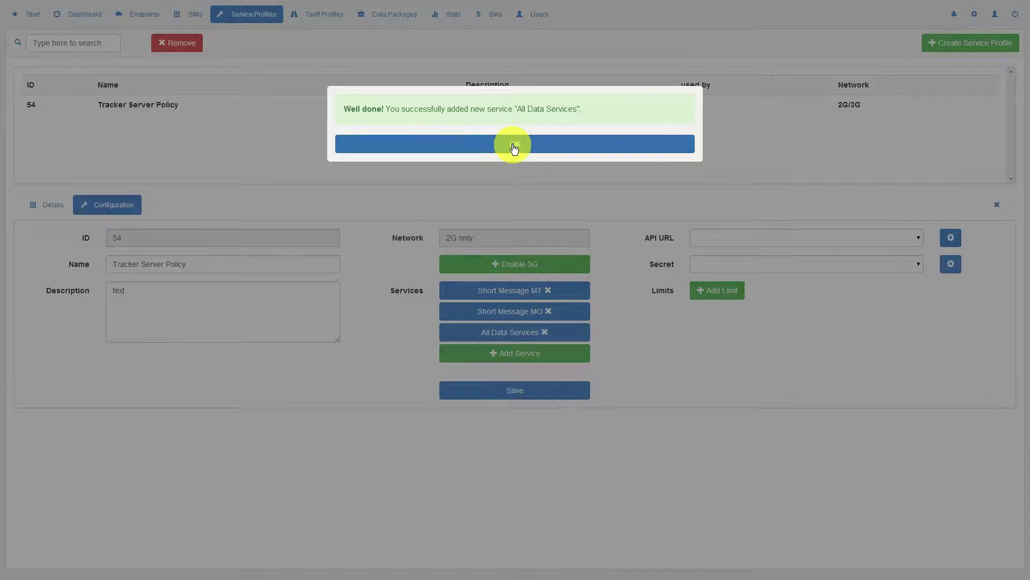
{"action": "left_click", "coordinate": [513, 146]}
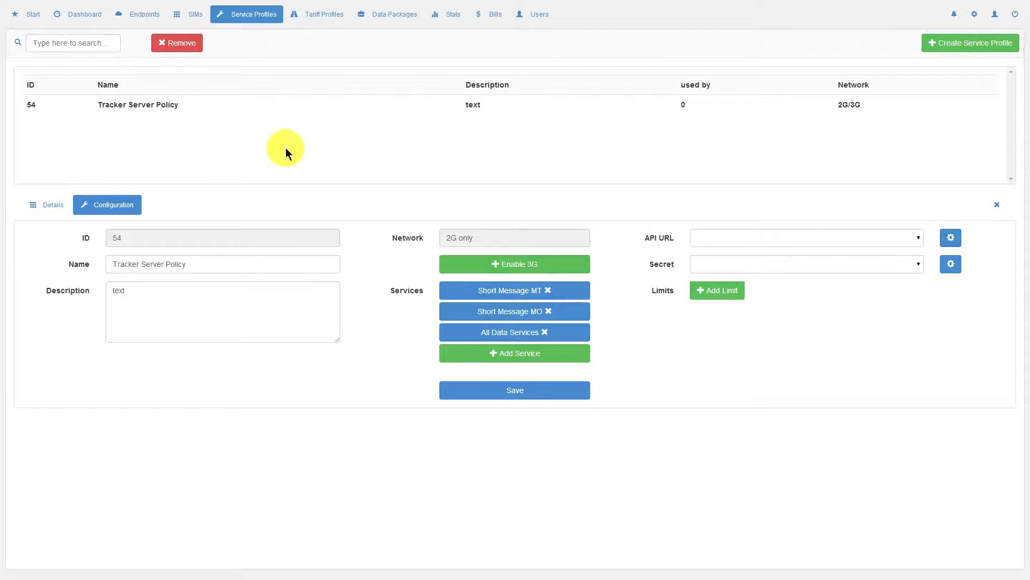
{"action": "left_click", "coordinate": [308, 14]}
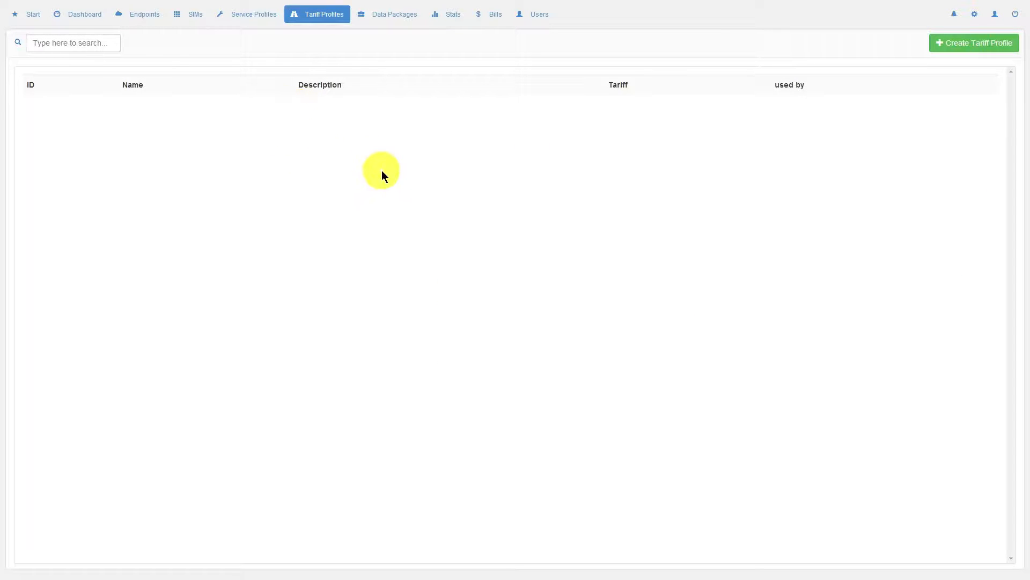
Step: Create tariff profile 'Trucks EU' with description 'text' and the PRO tariff
{"action": "left_click", "coordinate": [950, 47]}
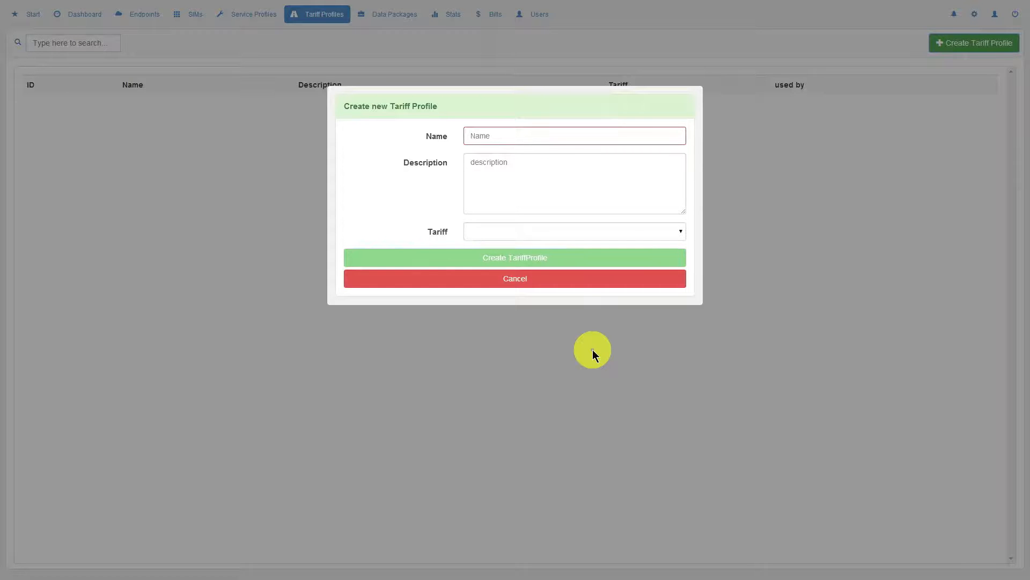
{"action": "left_click", "coordinate": [492, 135]}
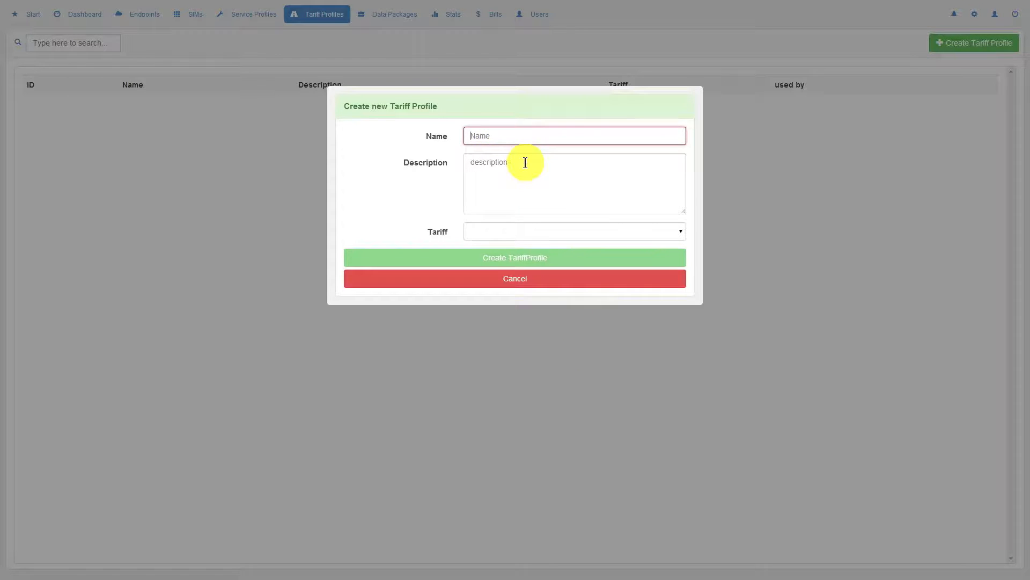
{"action": "type", "text": "Tru"}
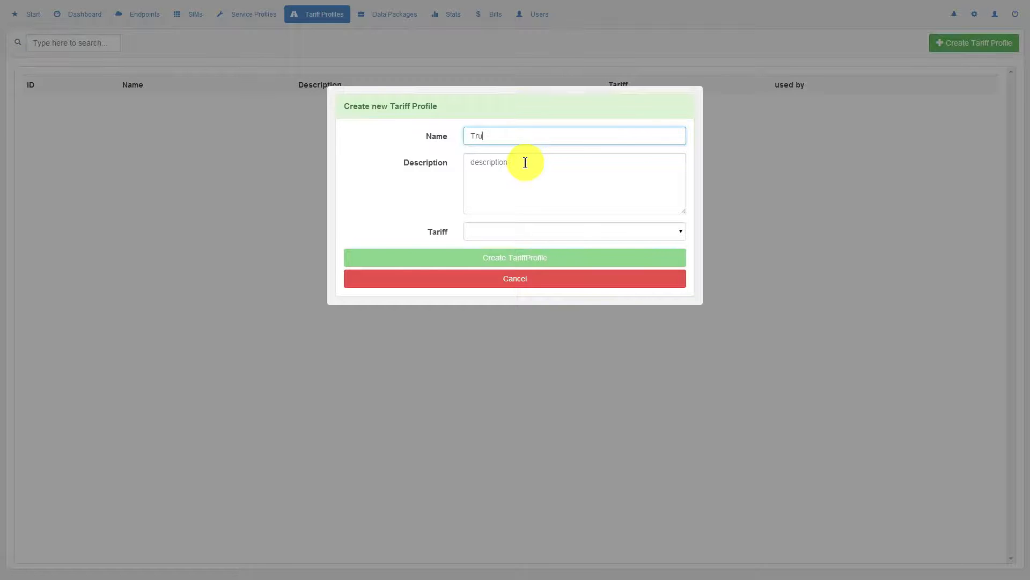
{"action": "type", "text": "cks EU"}
{"action": "left_click", "coordinate": [495, 160]}
{"action": "type", "text": "text"}
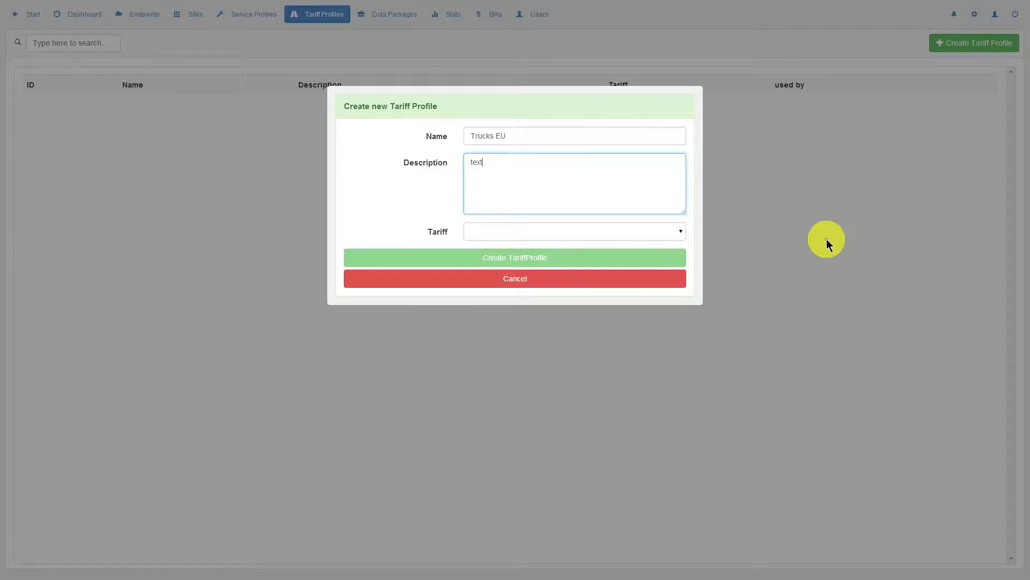
{"action": "left_click", "coordinate": [492, 230]}
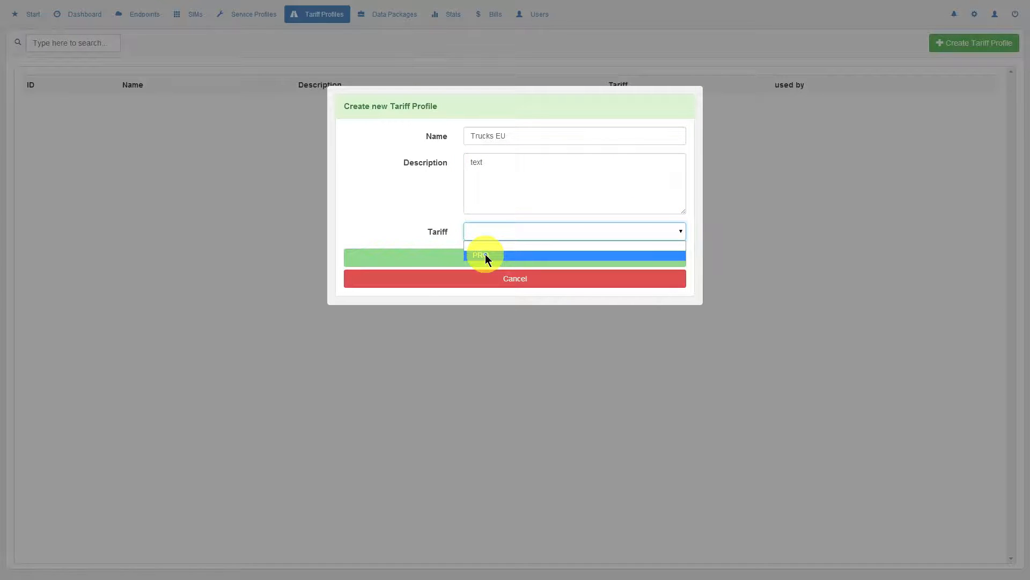
{"action": "left_click", "coordinate": [485, 254]}
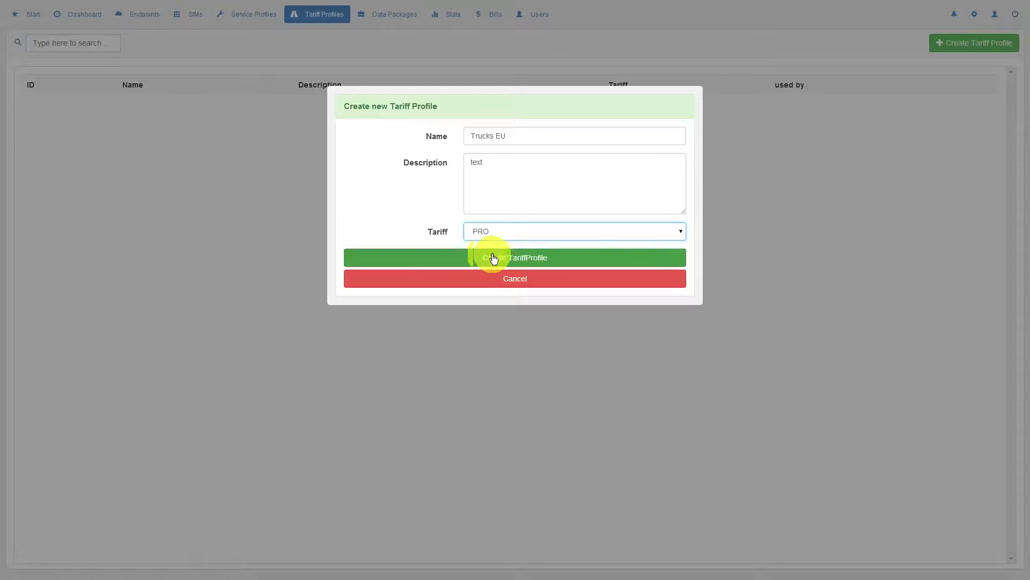
{"action": "left_click", "coordinate": [515, 258]}
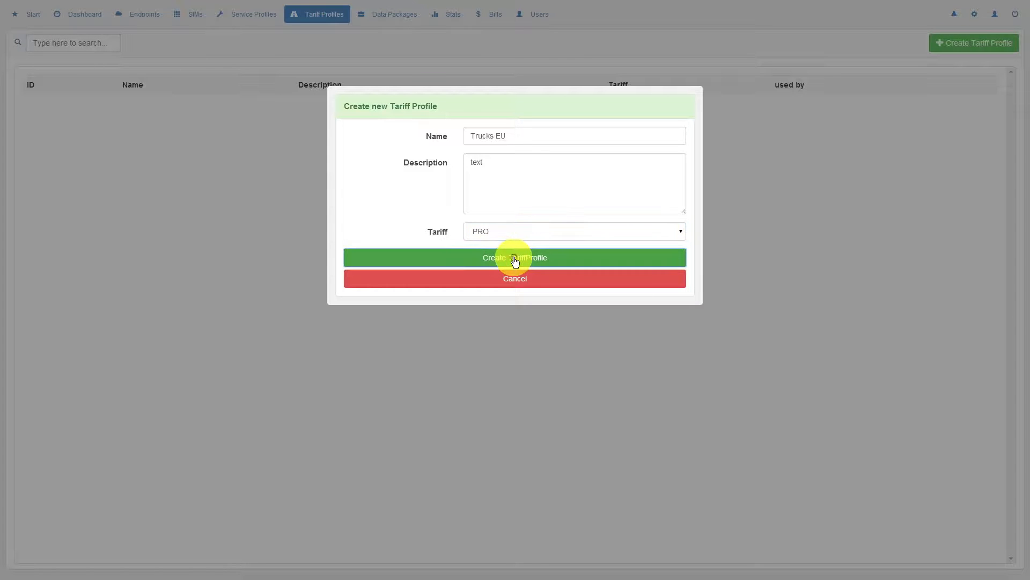
{"action": "left_click", "coordinate": [517, 143]}
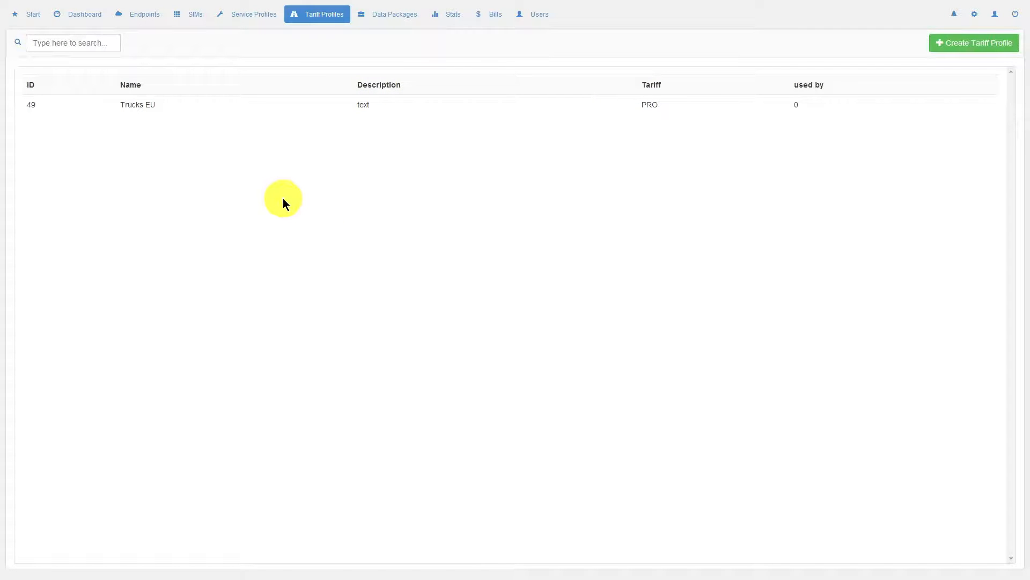
Step: Open the Trucks EU profile and show its rate zones
{"action": "left_click", "coordinate": [134, 104]}
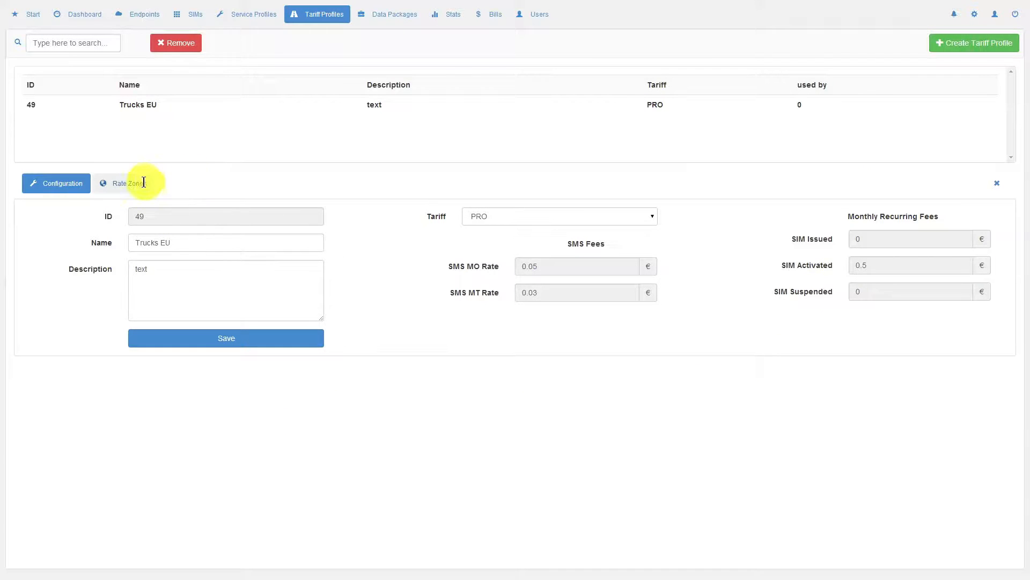
{"action": "left_click", "coordinate": [136, 182]}
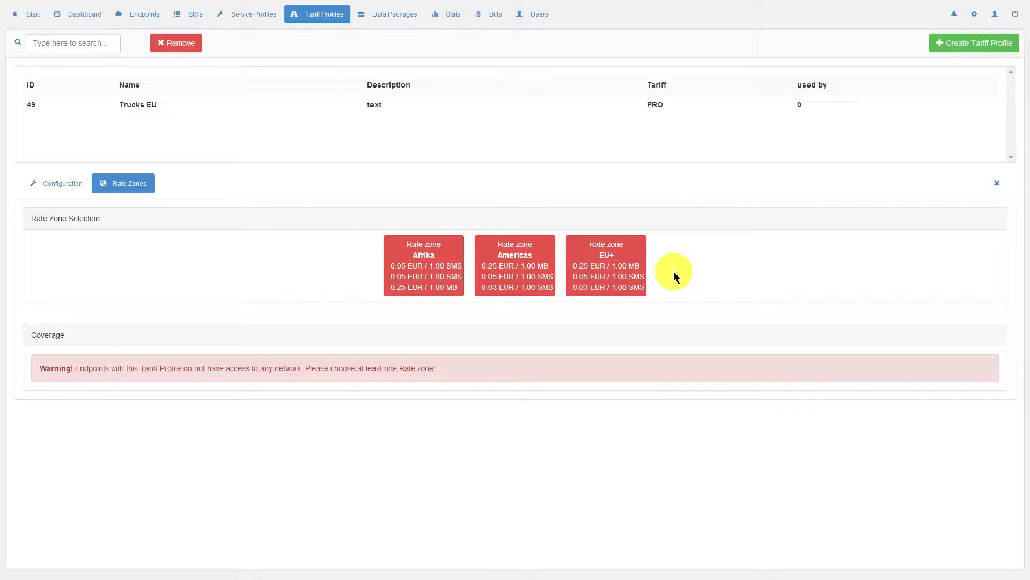
Step: Turn on the EU+ rate zone for Trucks EU
{"action": "left_click", "coordinate": [603, 271]}
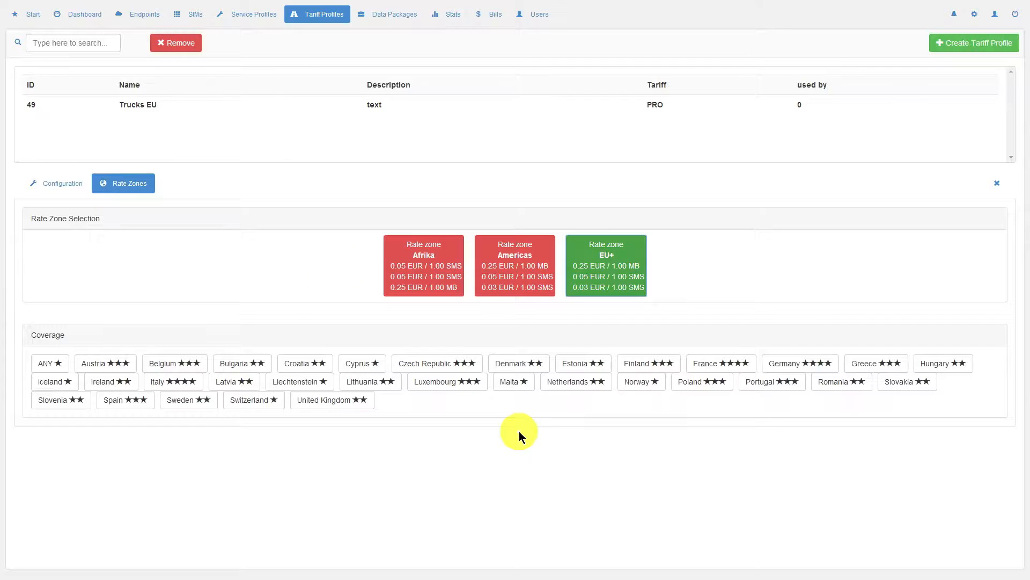
Step: Start a new endpoint named 'Truck 1' and assign it the first available SIM
{"action": "left_click", "coordinate": [141, 19]}
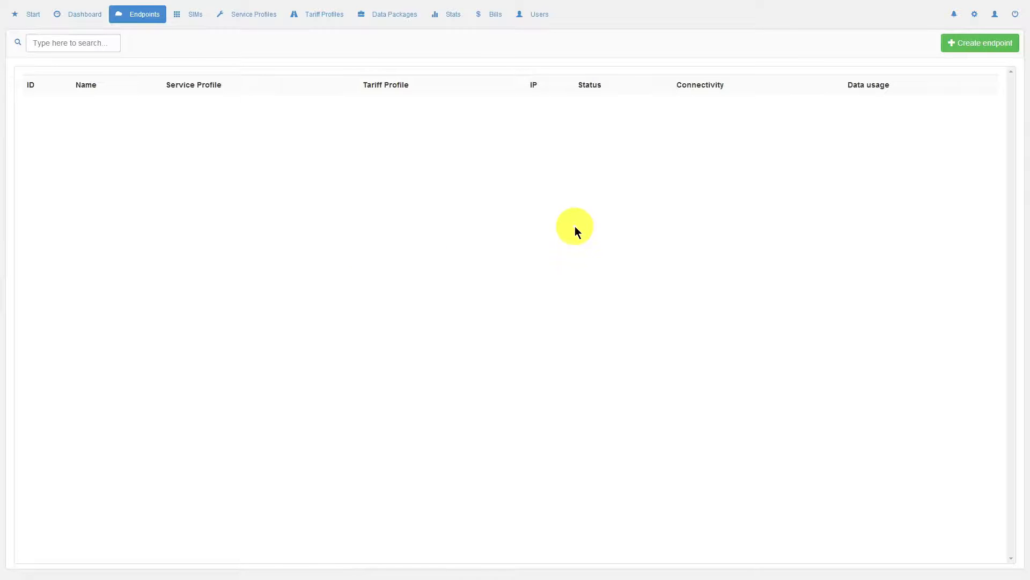
{"action": "left_click", "coordinate": [969, 45]}
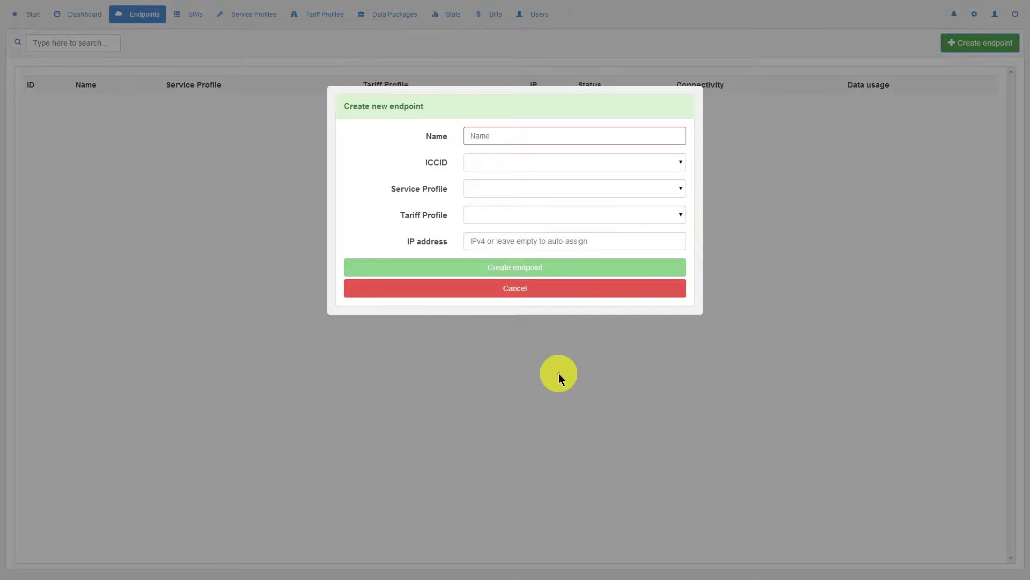
{"action": "left_click", "coordinate": [495, 138]}
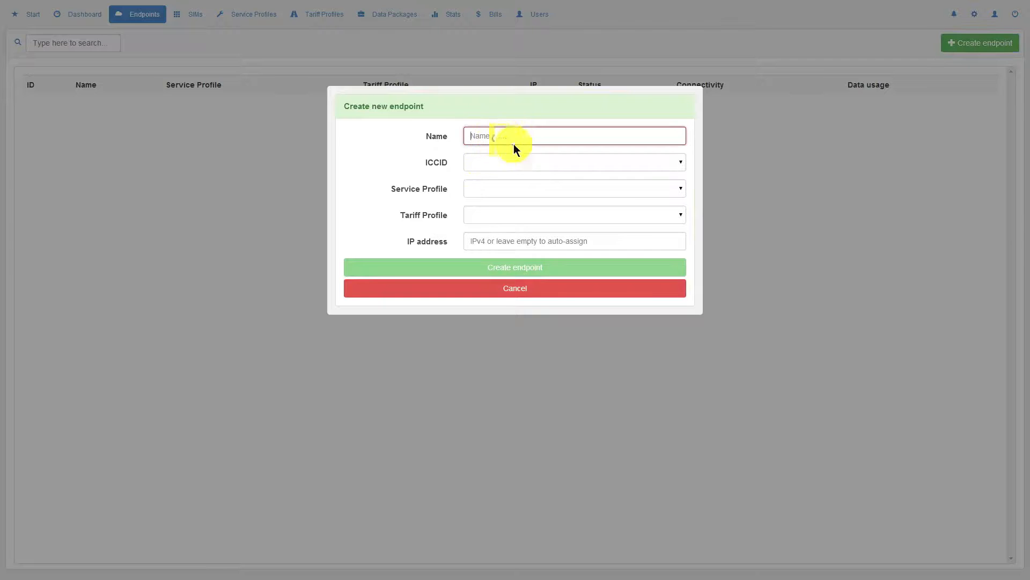
{"action": "type", "text": "R"}
{"action": "key", "text": "BackSpace"}
{"action": "type", "text": "Truck 1"}
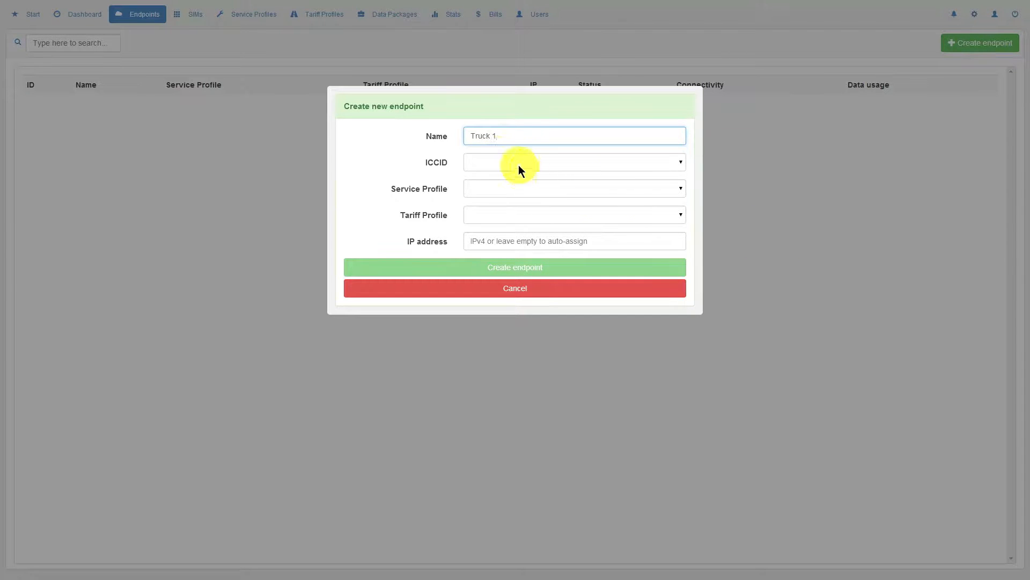
{"action": "left_click", "coordinate": [498, 159]}
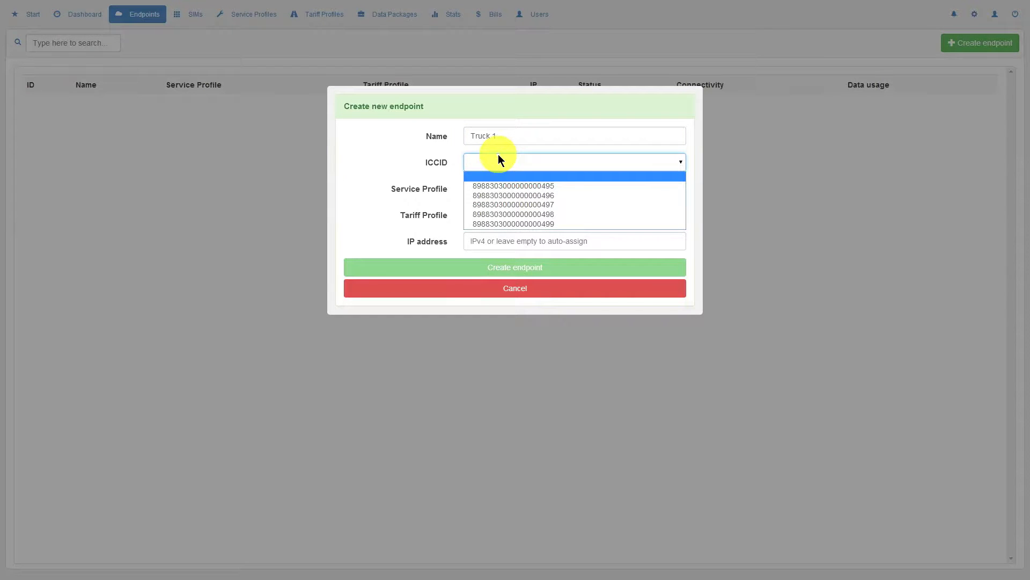
{"action": "left_click", "coordinate": [519, 186]}
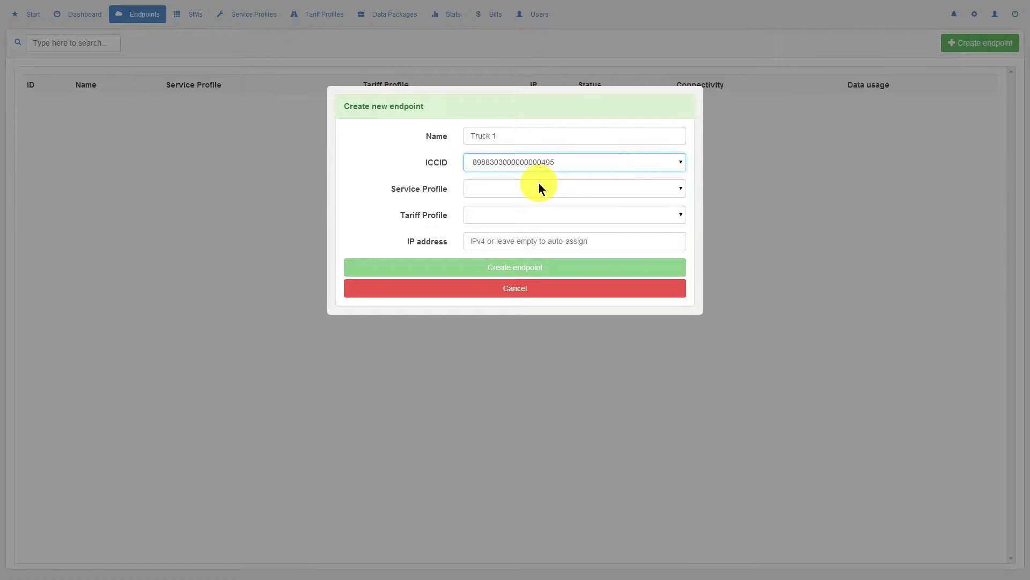
Step: Give Truck 1 Tracker Server Policy and Trucks EU profiles, create it, and open its details
{"action": "left_click", "coordinate": [530, 188]}
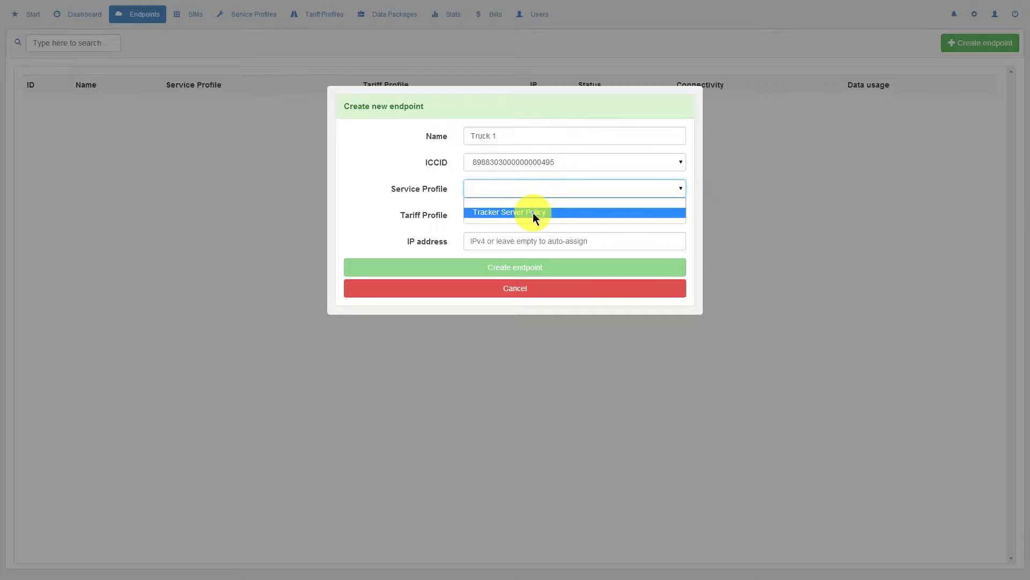
{"action": "left_click", "coordinate": [533, 212]}
{"action": "left_click", "coordinate": [532, 213]}
{"action": "left_click", "coordinate": [507, 237]}
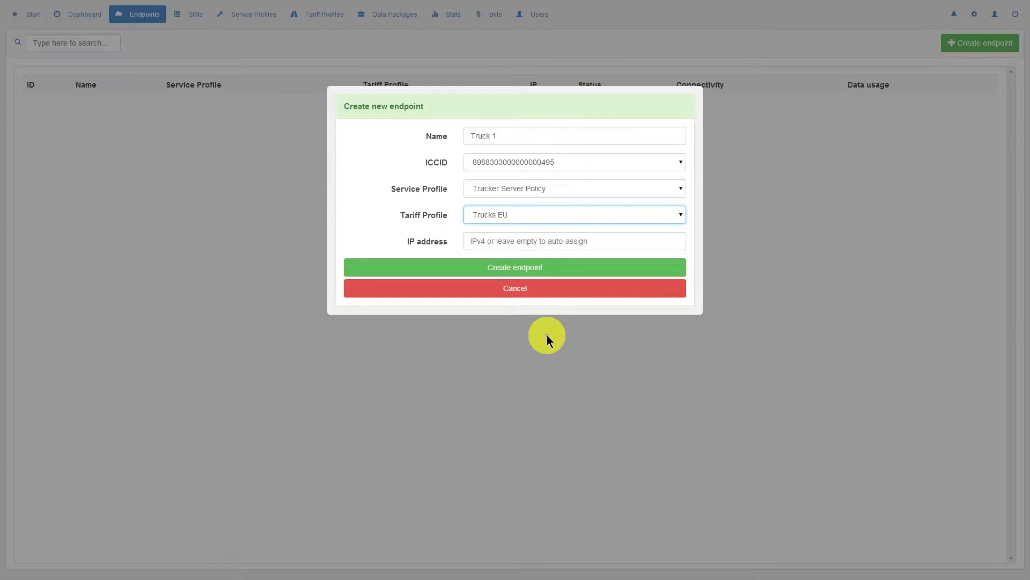
{"action": "left_click", "coordinate": [517, 269]}
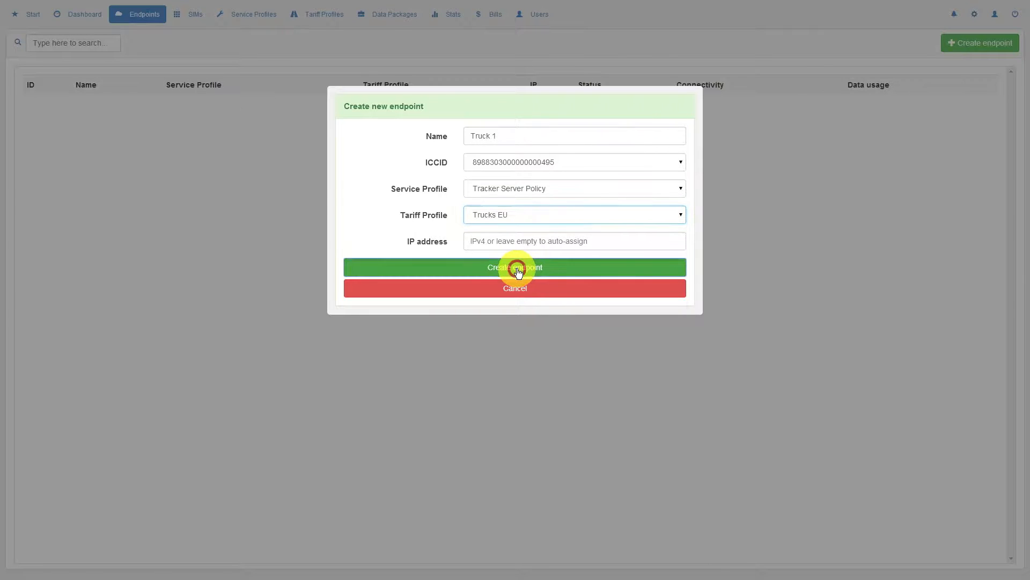
{"action": "left_click", "coordinate": [518, 147]}
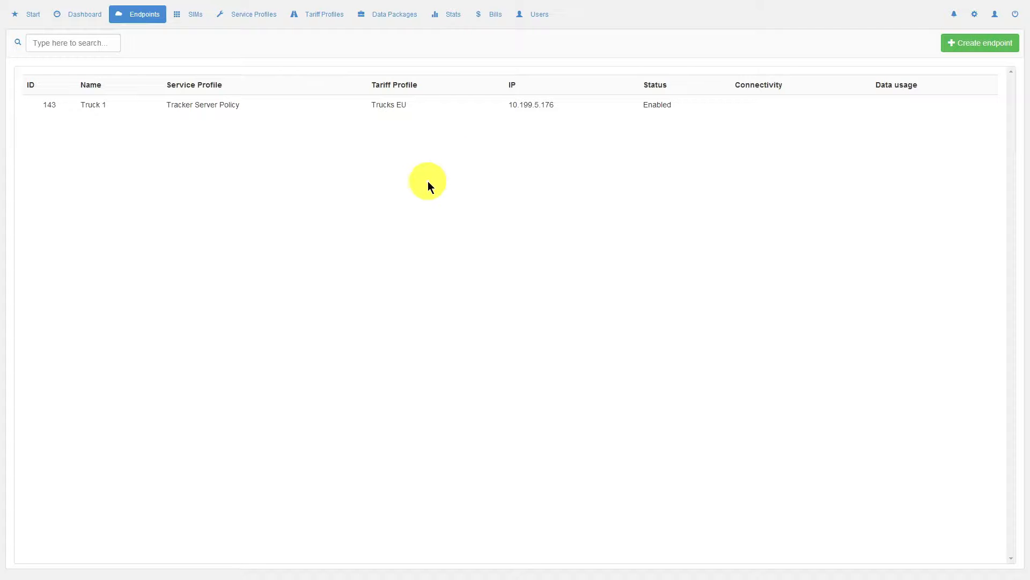
{"action": "left_click", "coordinate": [163, 105]}
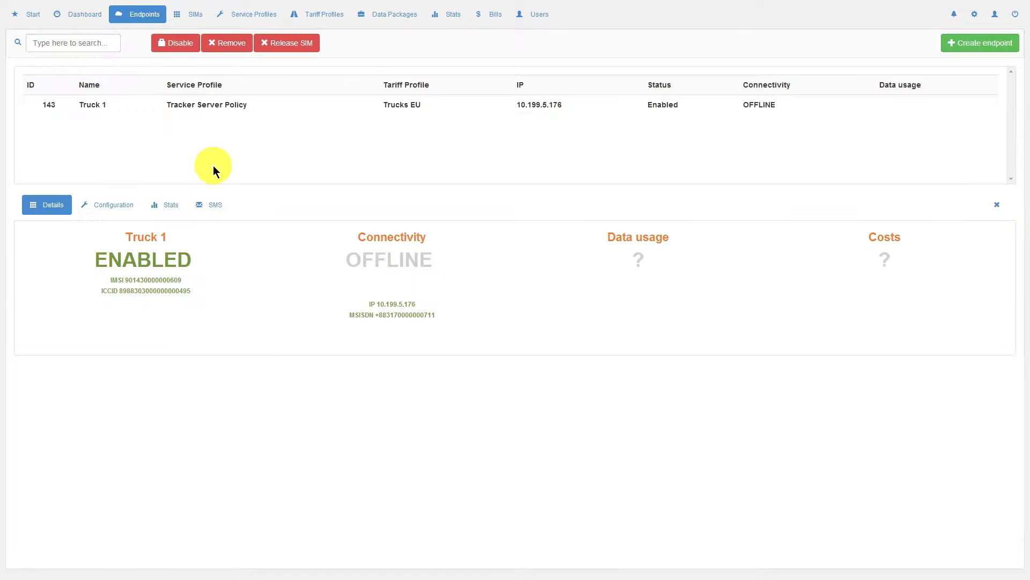
Step: Check Truck 1's daily usage stats, then return to its details showing it online
{"action": "left_click", "coordinate": [168, 205]}
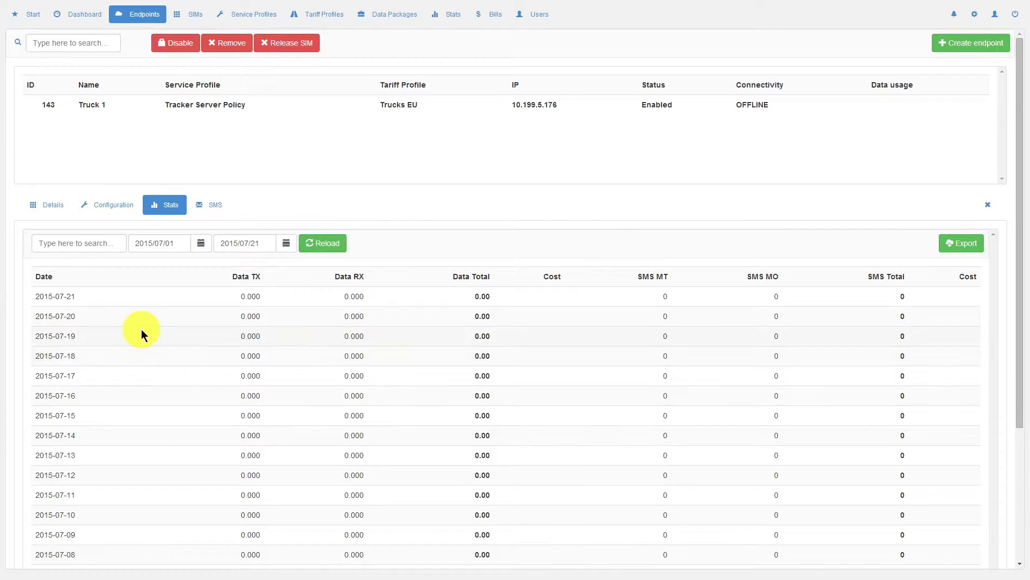
{"action": "left_click", "coordinate": [49, 204]}
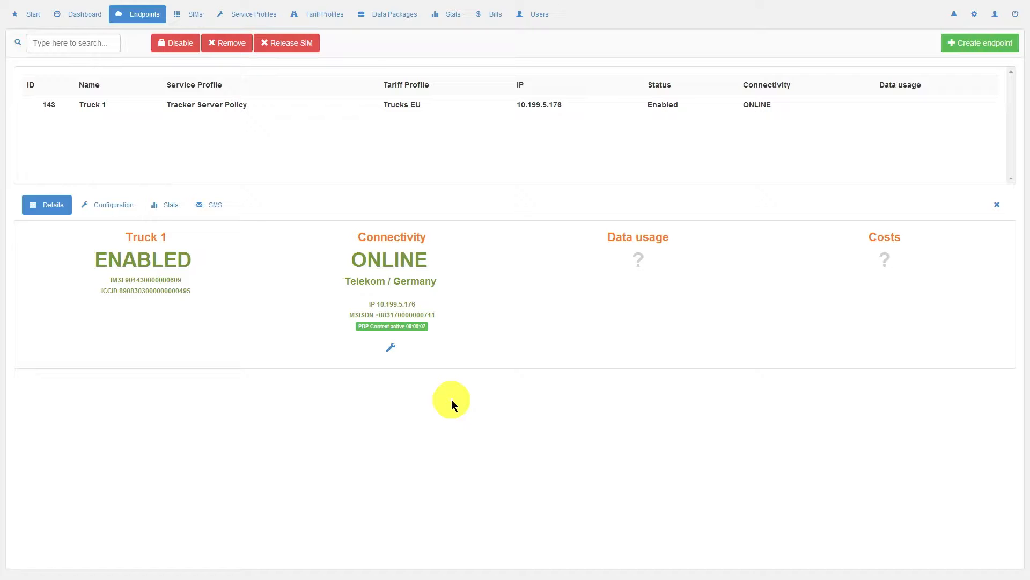
Step: Check Truck 1's diagnostic info, then show its location zoomed in near Würzburg
{"action": "left_click", "coordinate": [391, 346]}
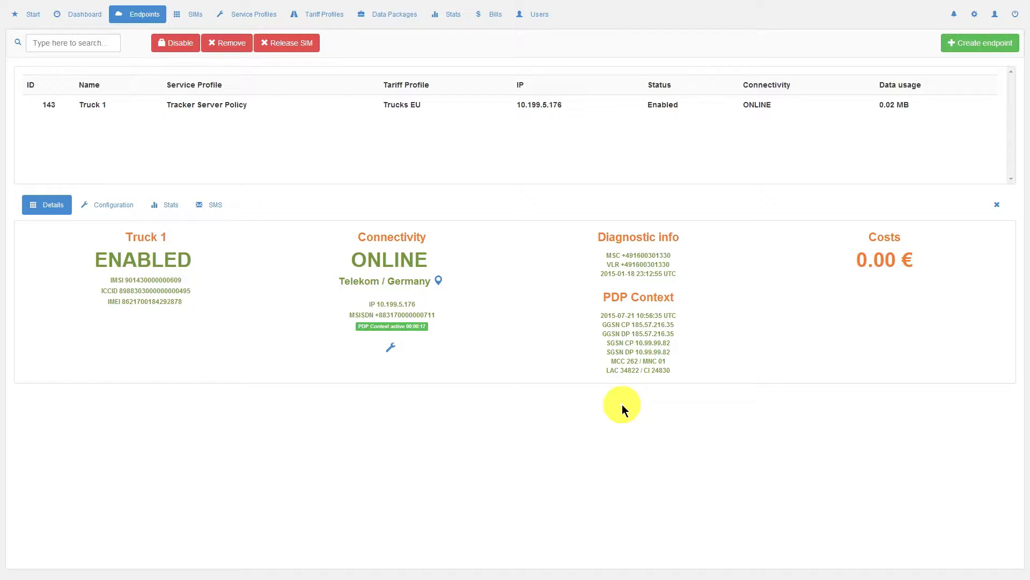
{"action": "left_click", "coordinate": [392, 347]}
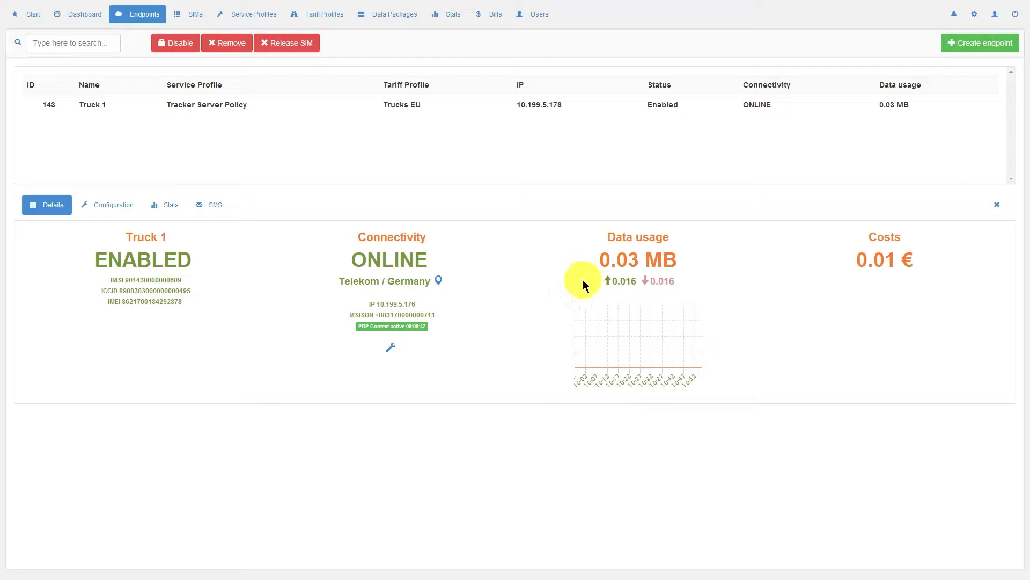
{"action": "left_click", "coordinate": [439, 280]}
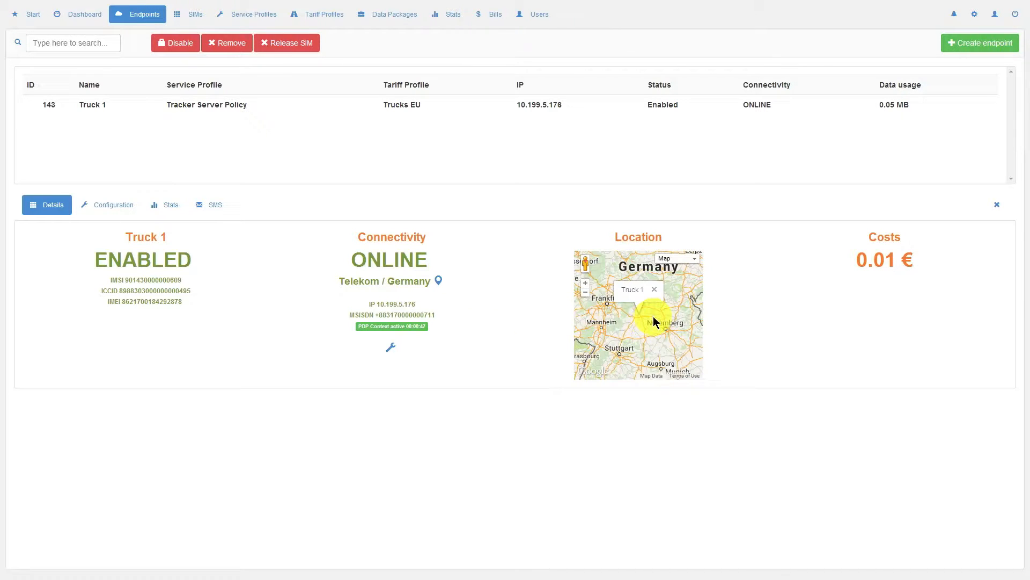
{"action": "scroll", "coordinate": [637, 322], "scroll_direction": "up", "scroll_amount": 2}
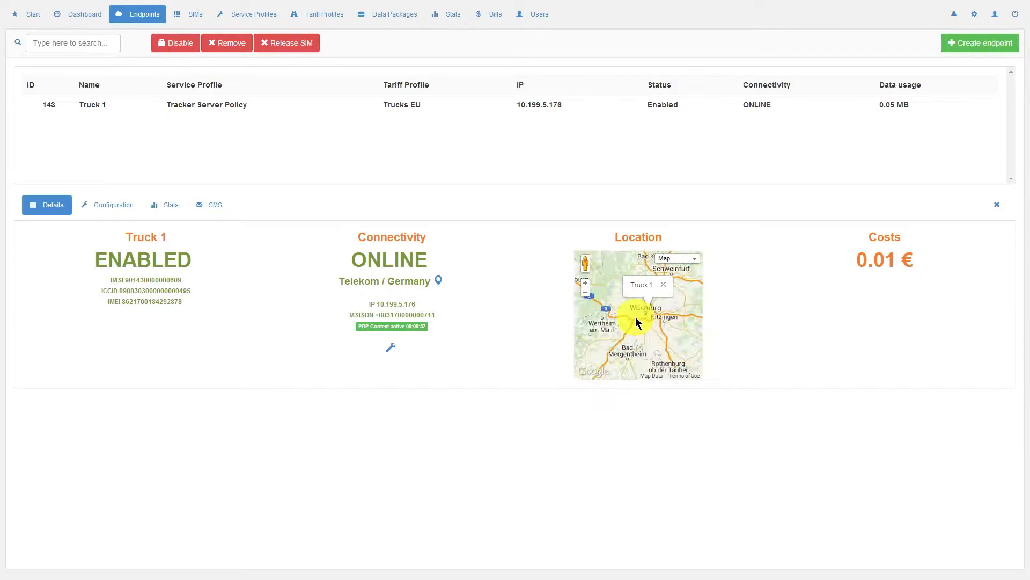
{"action": "scroll", "coordinate": [636, 322], "scroll_direction": "up", "scroll_amount": 1}
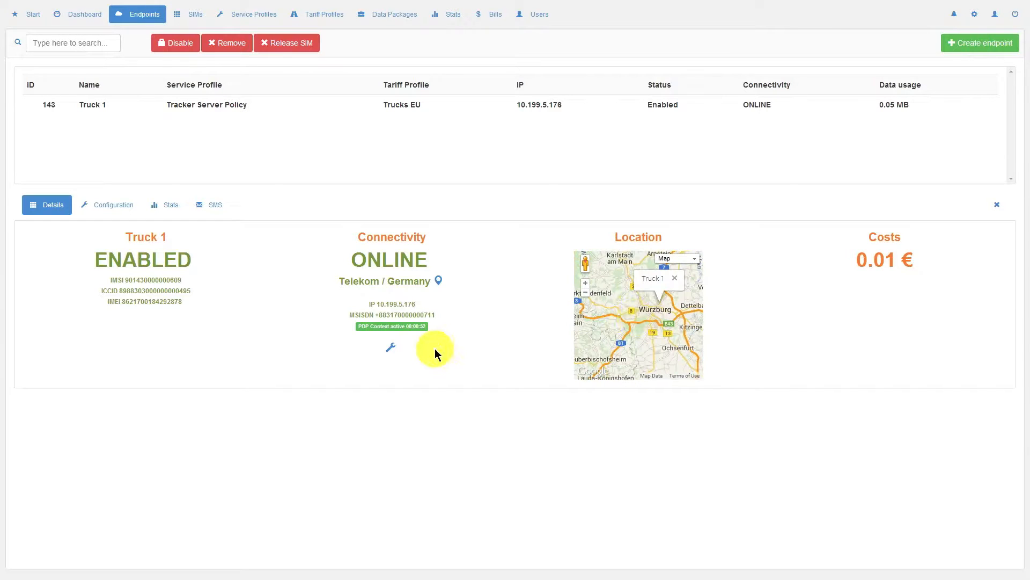
Step: Reload Truck 1's stats so 2015-07-21 shows 0.06 MB, then view its still-empty SMS list
{"action": "left_click", "coordinate": [165, 206]}
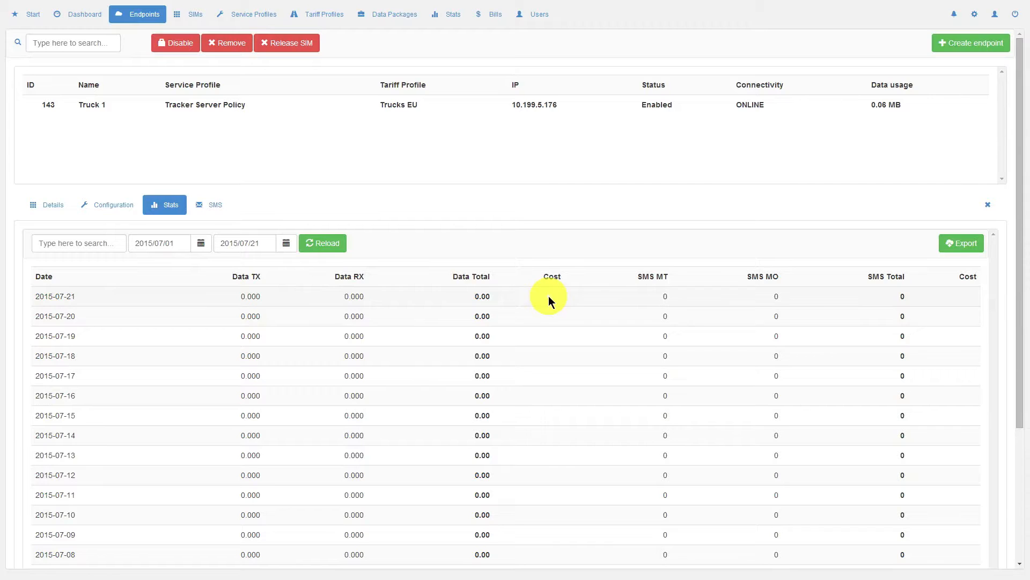
{"action": "left_click", "coordinate": [318, 246]}
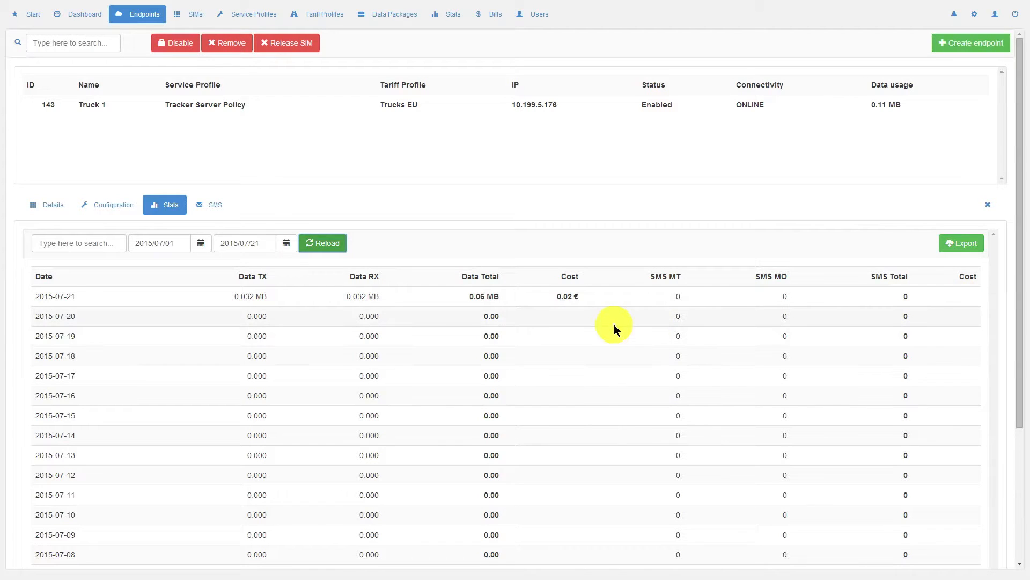
{"action": "left_click", "coordinate": [206, 207]}
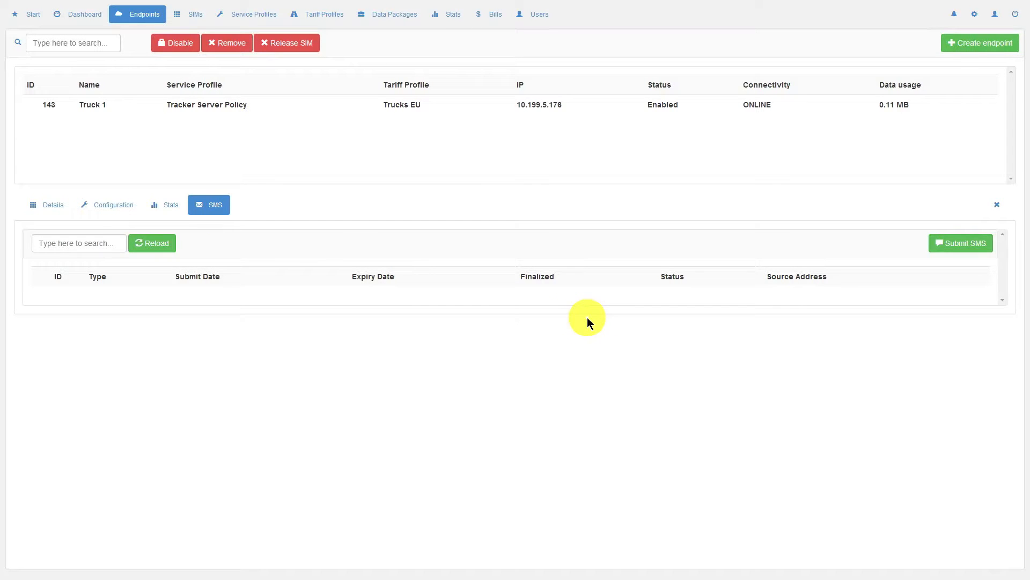
Step: Send the test SMS 'hello' to Truck 1 and acknowledge the confirmation
{"action": "left_click", "coordinate": [974, 241]}
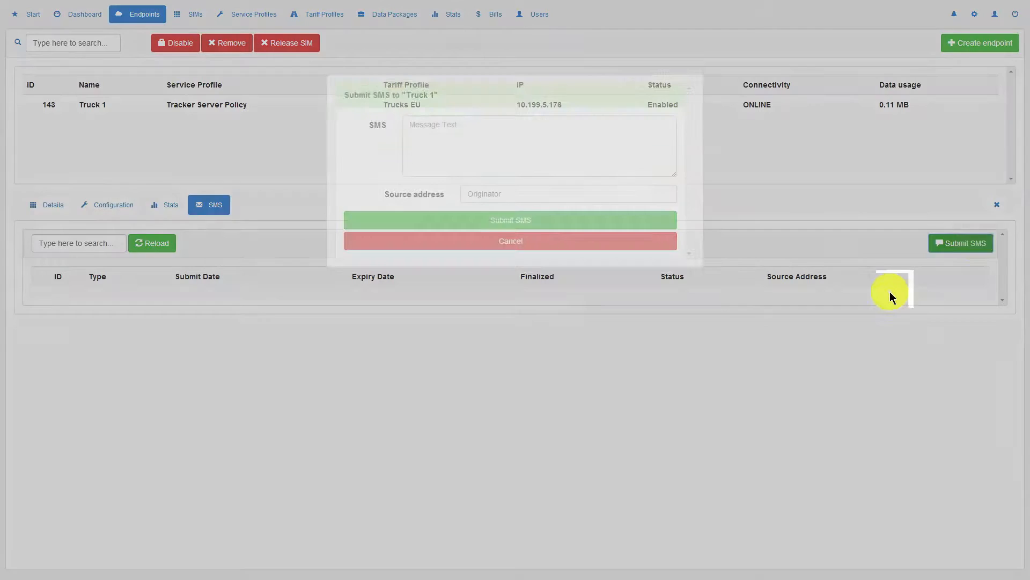
{"action": "left_click", "coordinate": [444, 137]}
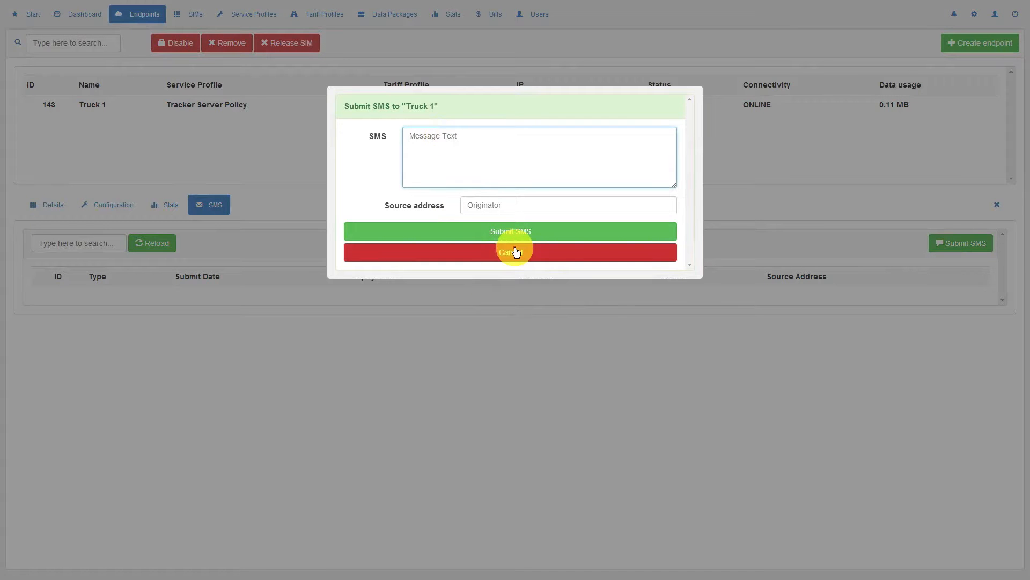
{"action": "type", "text": "hello"}
{"action": "left_click", "coordinate": [520, 232]}
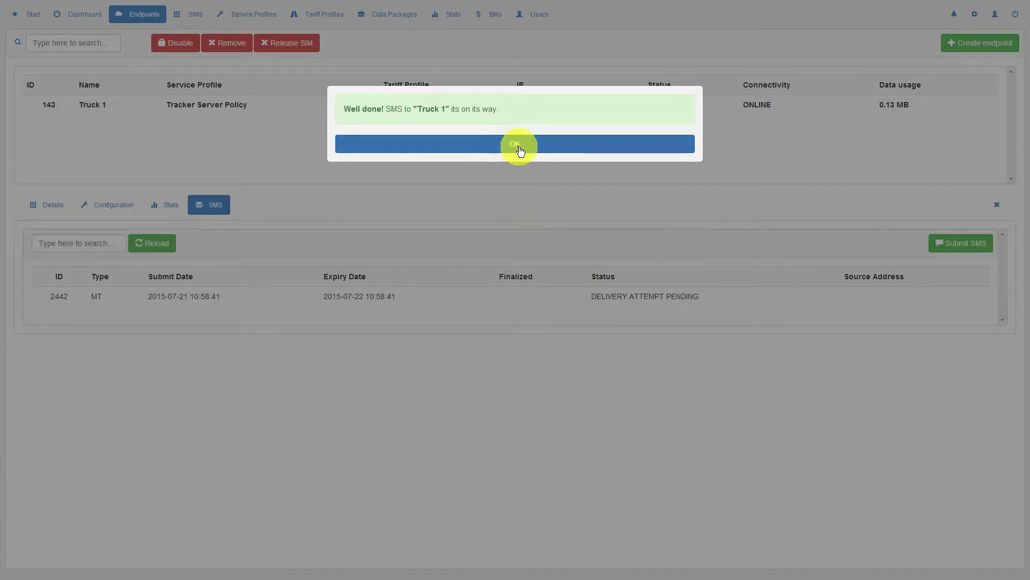
{"action": "left_click", "coordinate": [514, 145]}
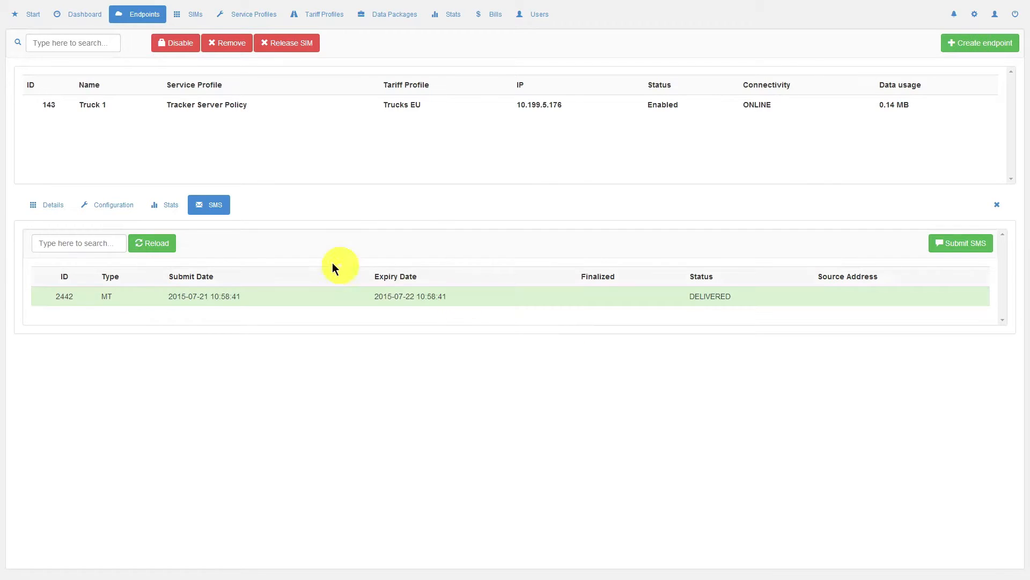
Step: In Truck 1's configuration, lock its IMEI, then disable and re-enable the endpoint
{"action": "left_click", "coordinate": [108, 205]}
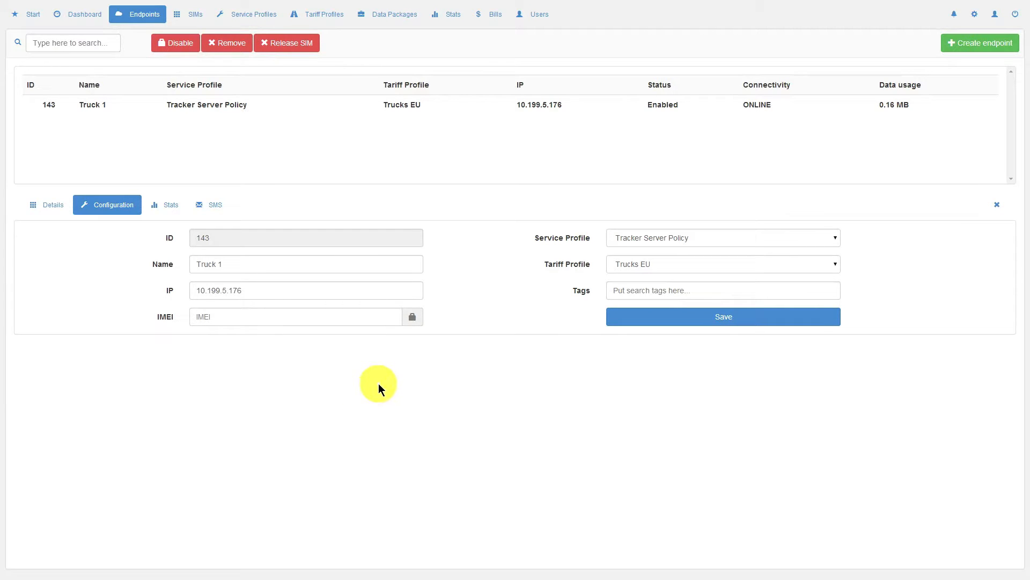
{"action": "left_click", "coordinate": [413, 316]}
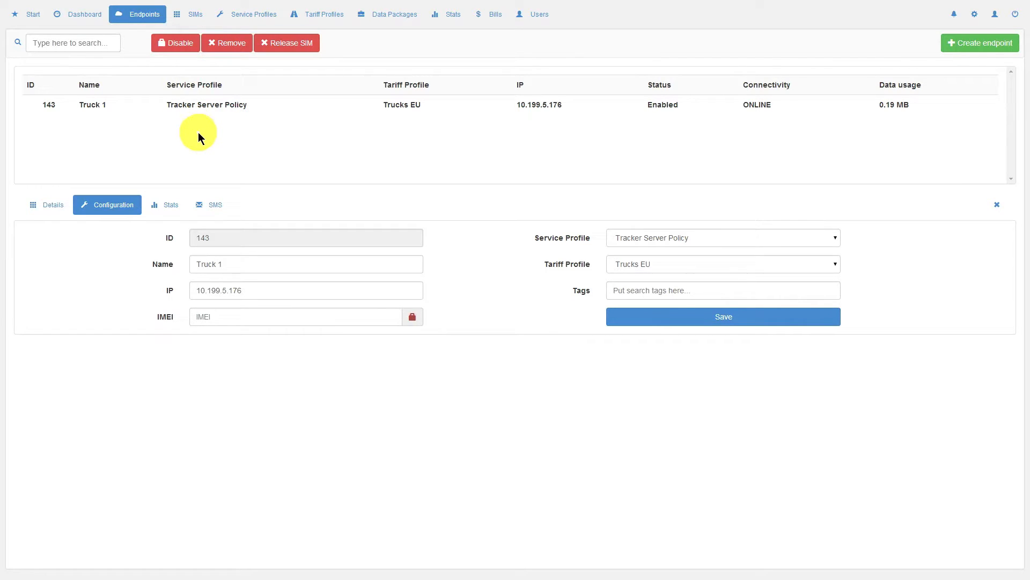
{"action": "left_click", "coordinate": [175, 47]}
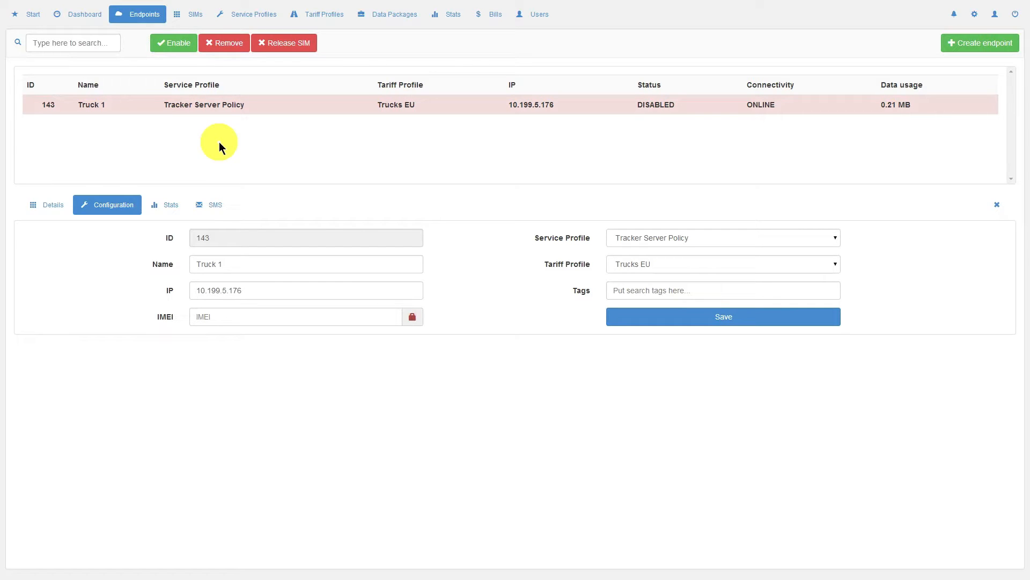
{"action": "left_click", "coordinate": [178, 47]}
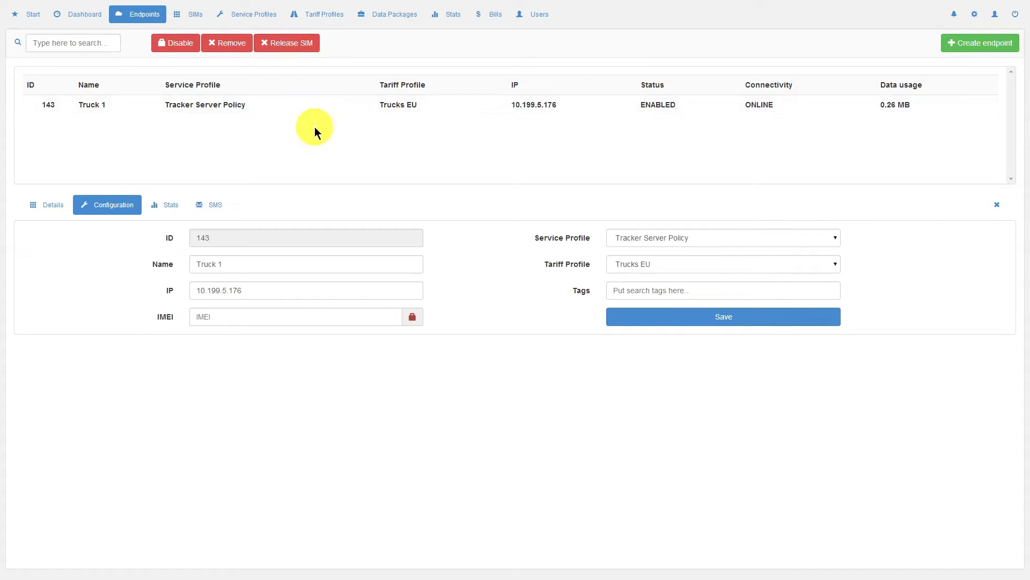
Step: Check the Dashboard: 0.21 MB data volume, 0.05 € cost, and Endpoint Status 100% online
{"action": "left_click", "coordinate": [79, 20]}
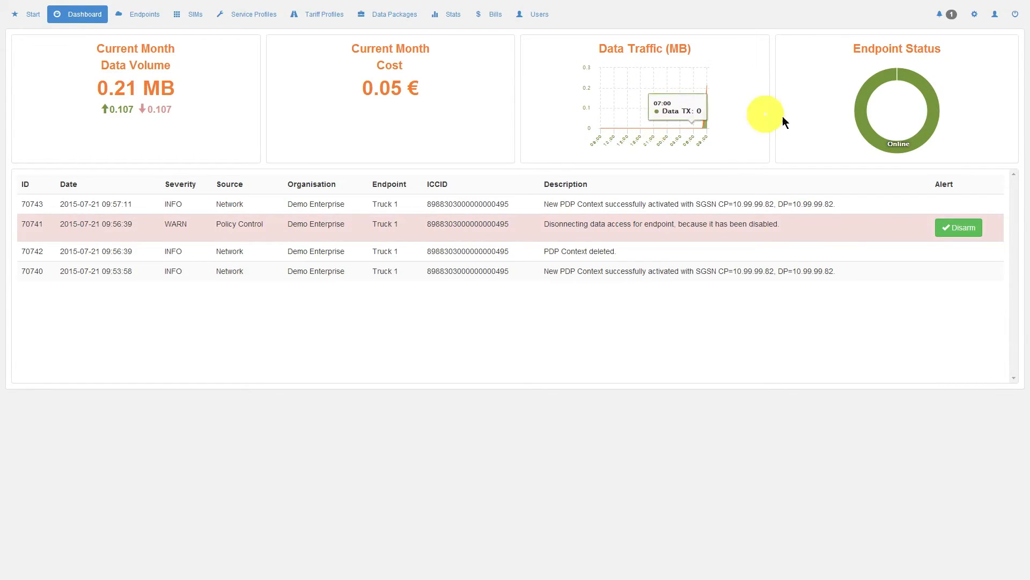
{"action": "mouse_move", "coordinate": [884, 127]}
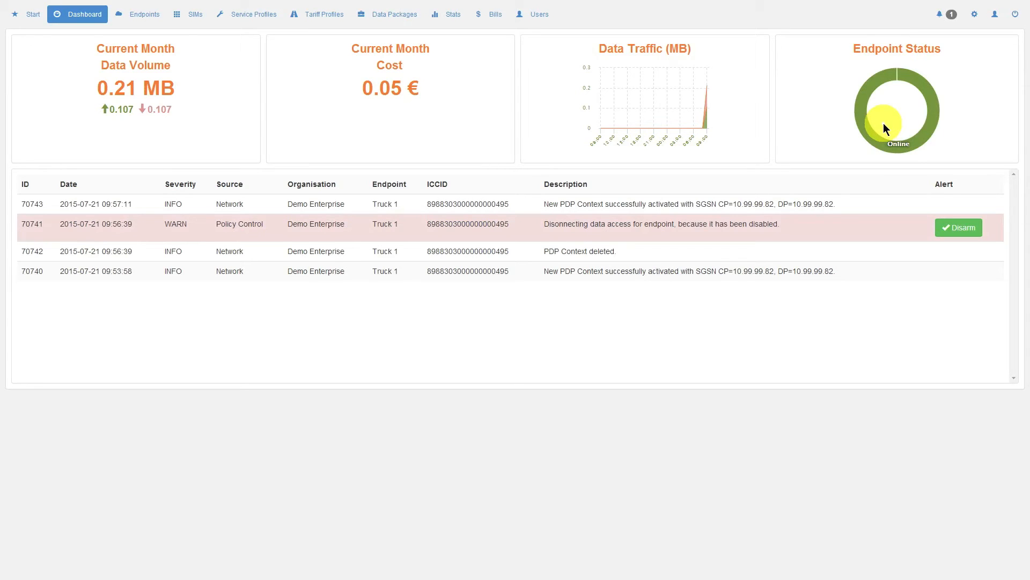
{"action": "mouse_move", "coordinate": [904, 146]}
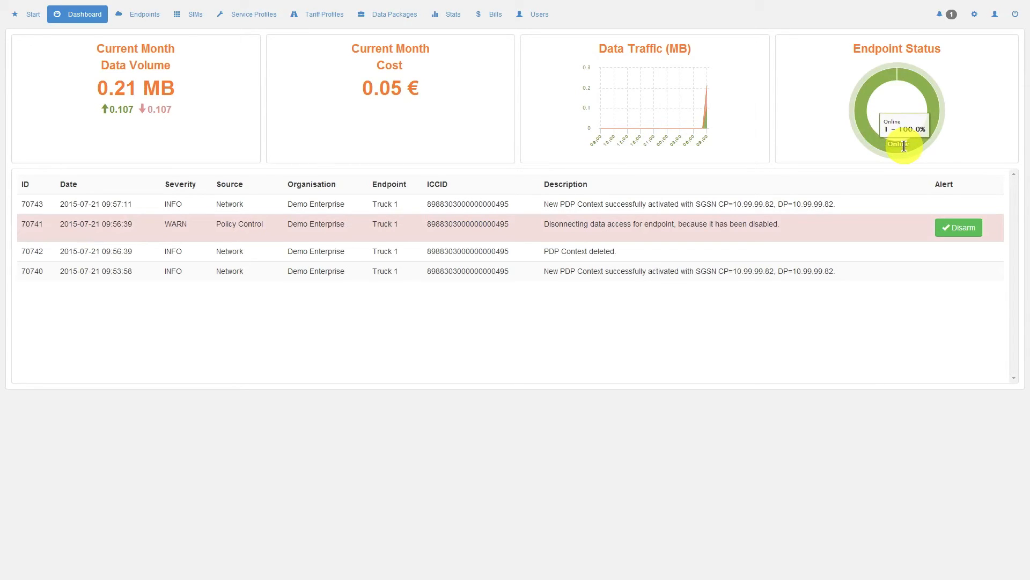